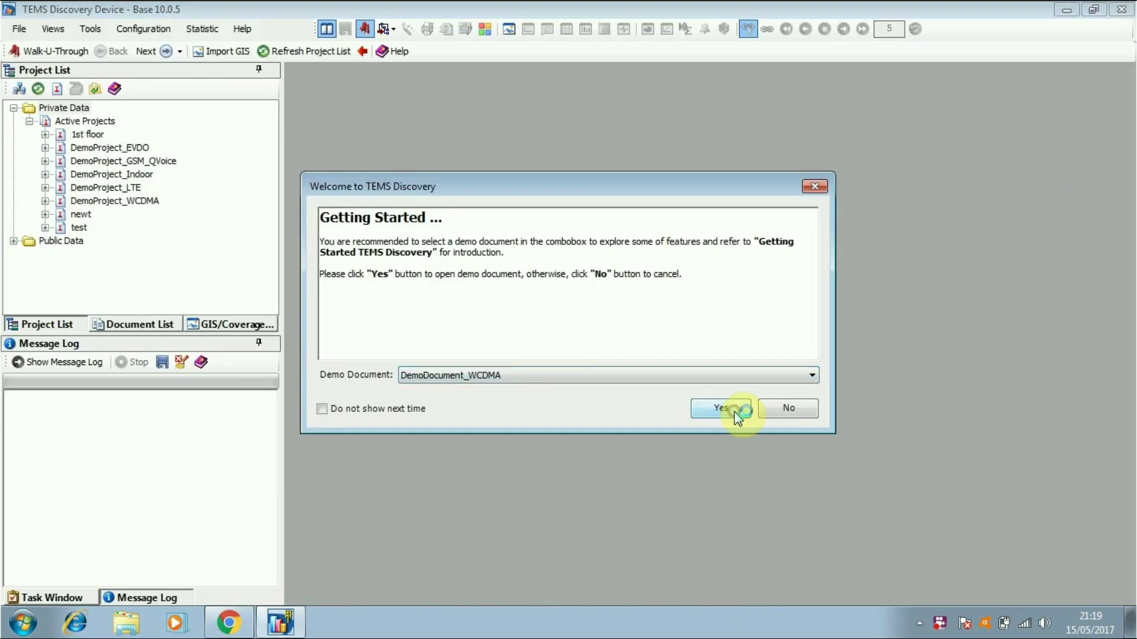
- Accept the Welcome prompt to load DemoProject_WCDMA and bring up the File > Import choices
{"action": "left_click", "coordinate": [733, 409]}
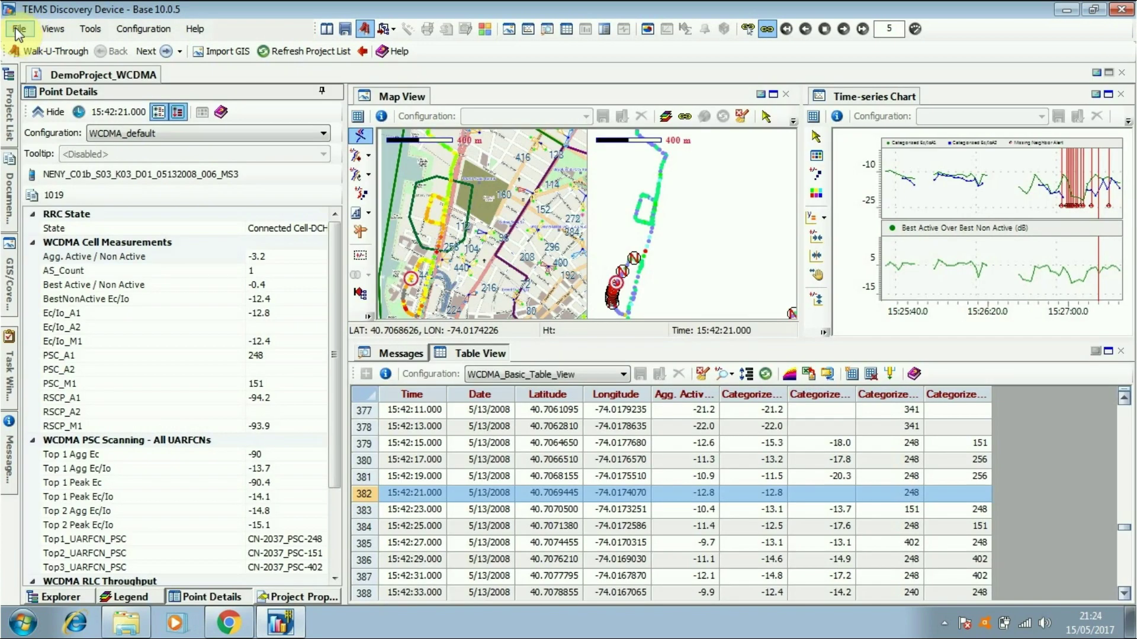
{"action": "left_click", "coordinate": [19, 29]}
- Start Import Drive Test Data with target project LTE and dataset LTE Indoor
{"action": "mouse_move", "coordinate": [166, 120]}
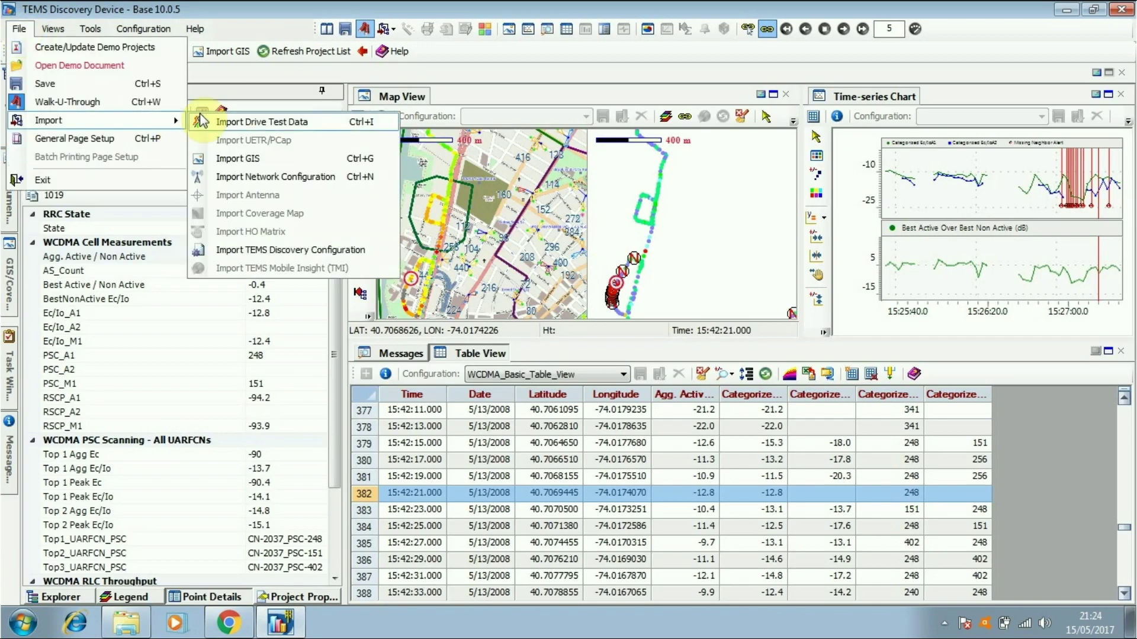
{"action": "left_click", "coordinate": [200, 118]}
{"action": "double_click", "coordinate": [428, 323]}
{"action": "type", "text": "LTE"}
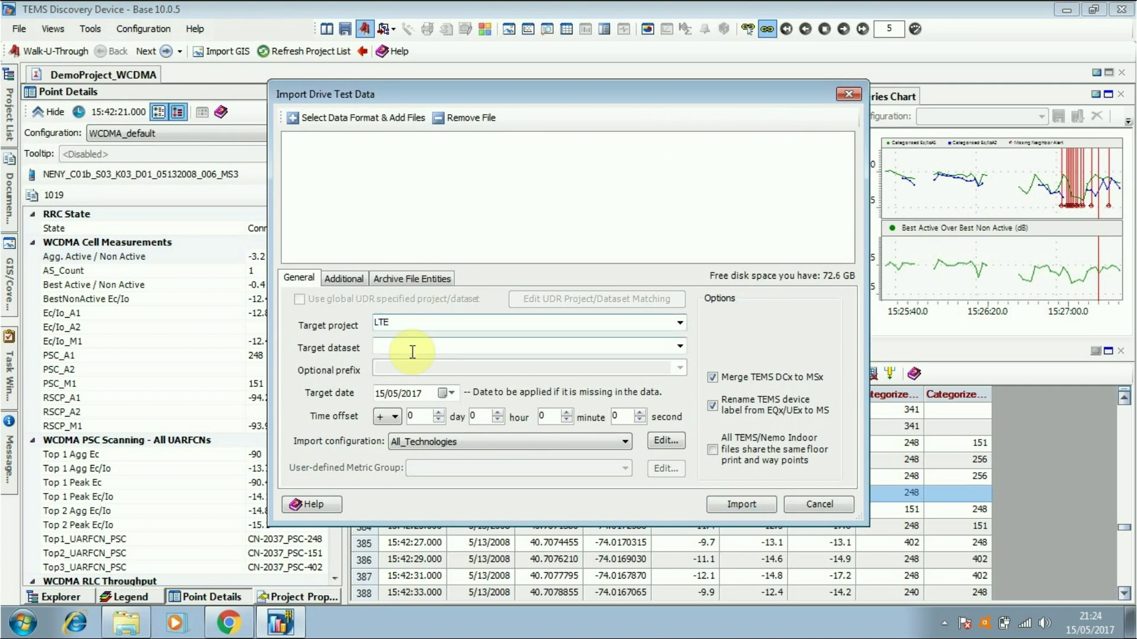
{"action": "left_click", "coordinate": [412, 352]}
{"action": "type", "text": "LTE Indoor"}
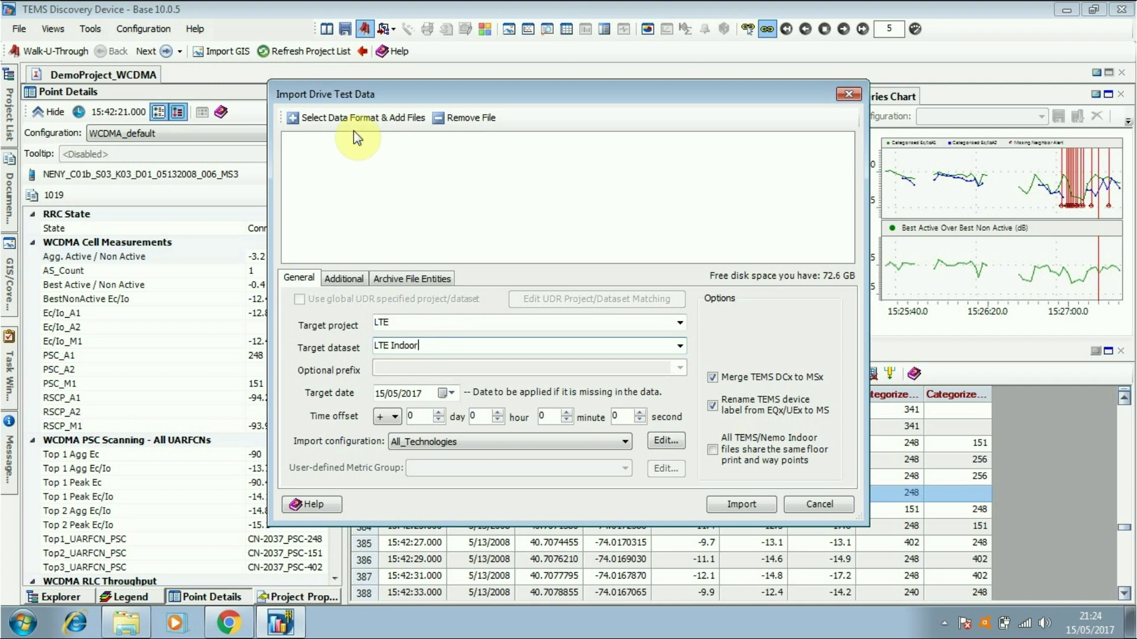
- Add the 'LTE Idle Indoor to out door' log from YAB7444 and run the import
{"action": "left_click", "coordinate": [355, 117]}
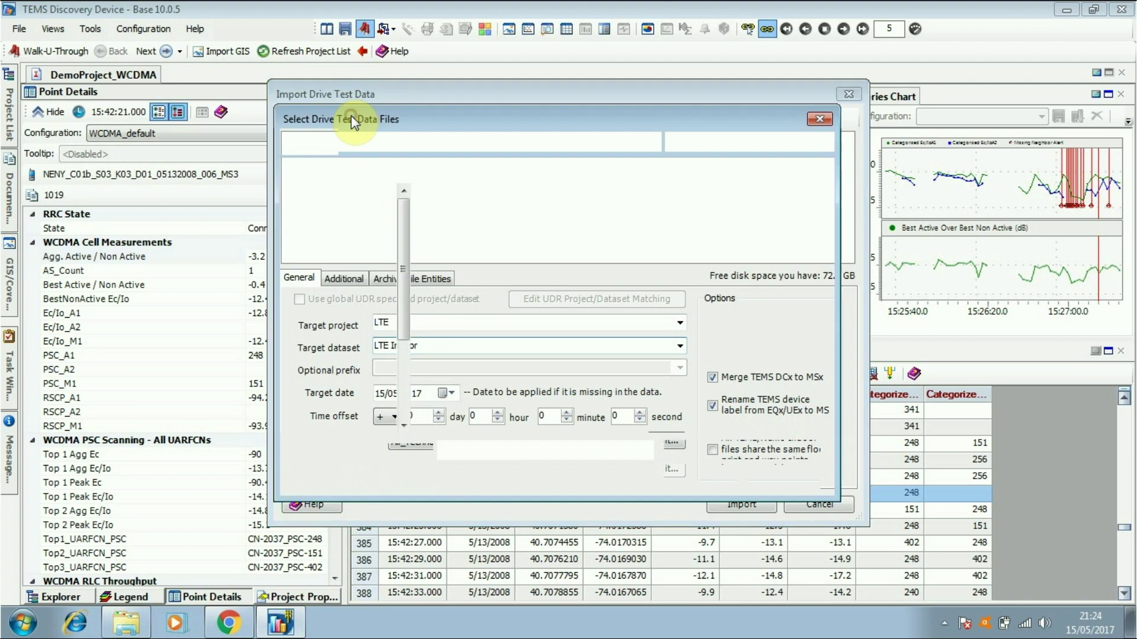
{"action": "left_click", "coordinate": [389, 142]}
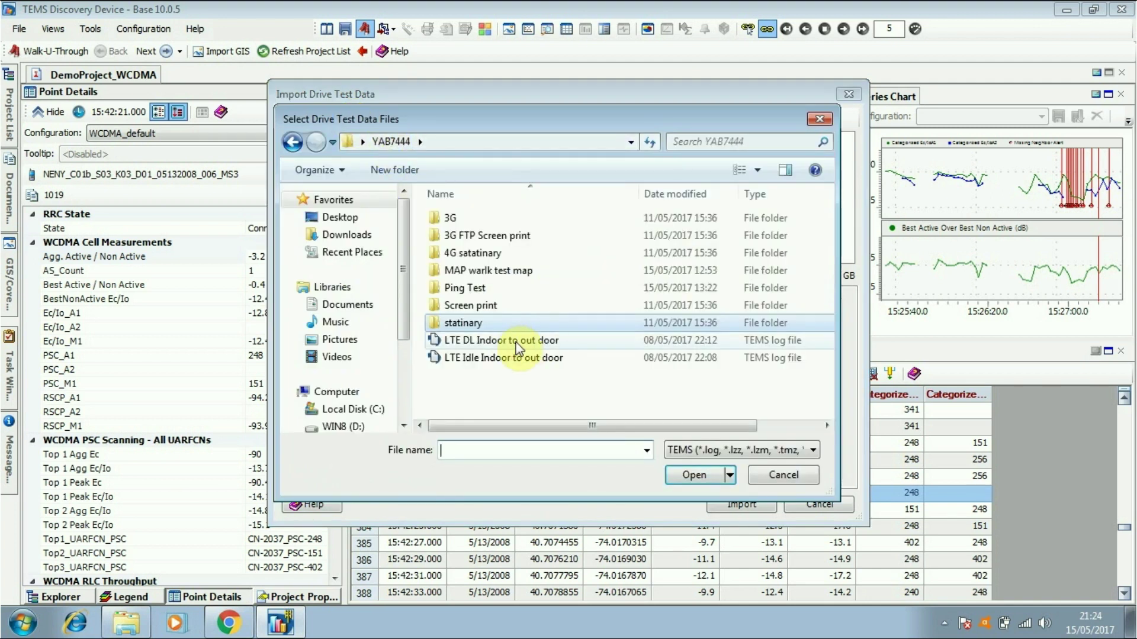
{"action": "double_click", "coordinate": [511, 359]}
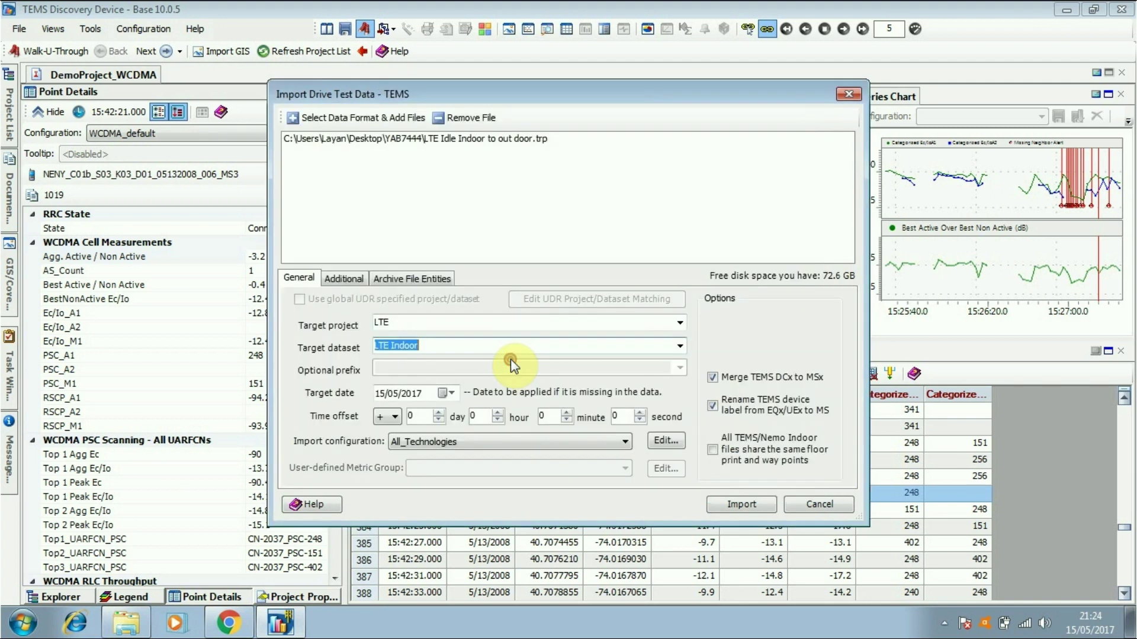
{"action": "left_click", "coordinate": [733, 505]}
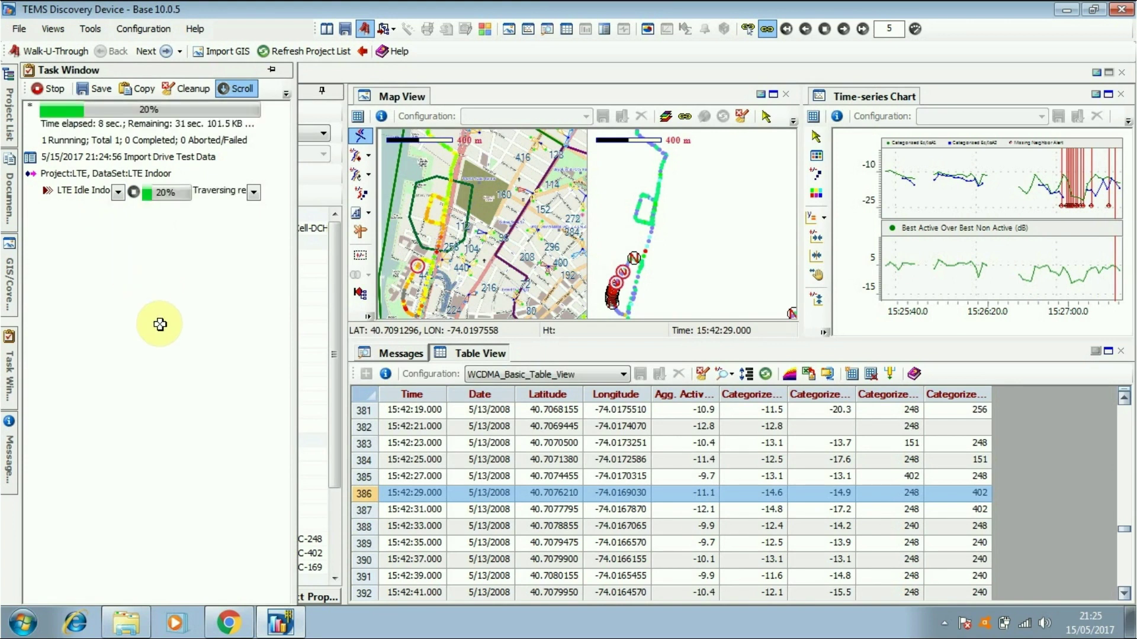
- Open the LTE project from the LTE Indoor dataset in the Project List
{"action": "left_click", "coordinate": [11, 112]}
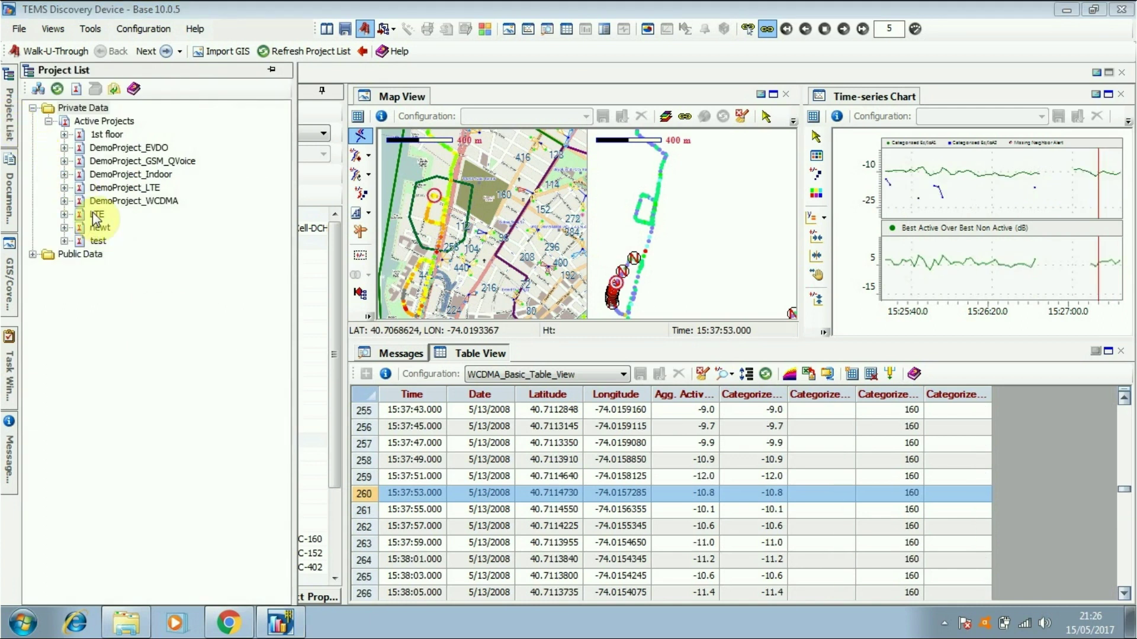
{"action": "left_click", "coordinate": [69, 215]}
{"action": "left_click", "coordinate": [65, 215]}
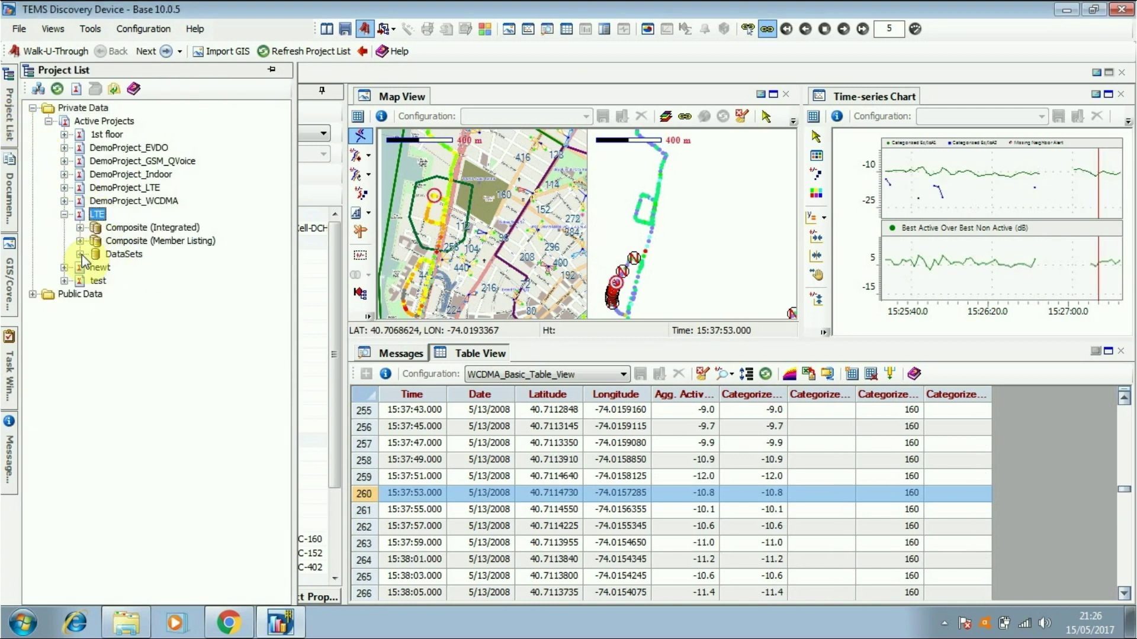
{"action": "left_click", "coordinate": [81, 254]}
{"action": "right_click", "coordinate": [121, 283]}
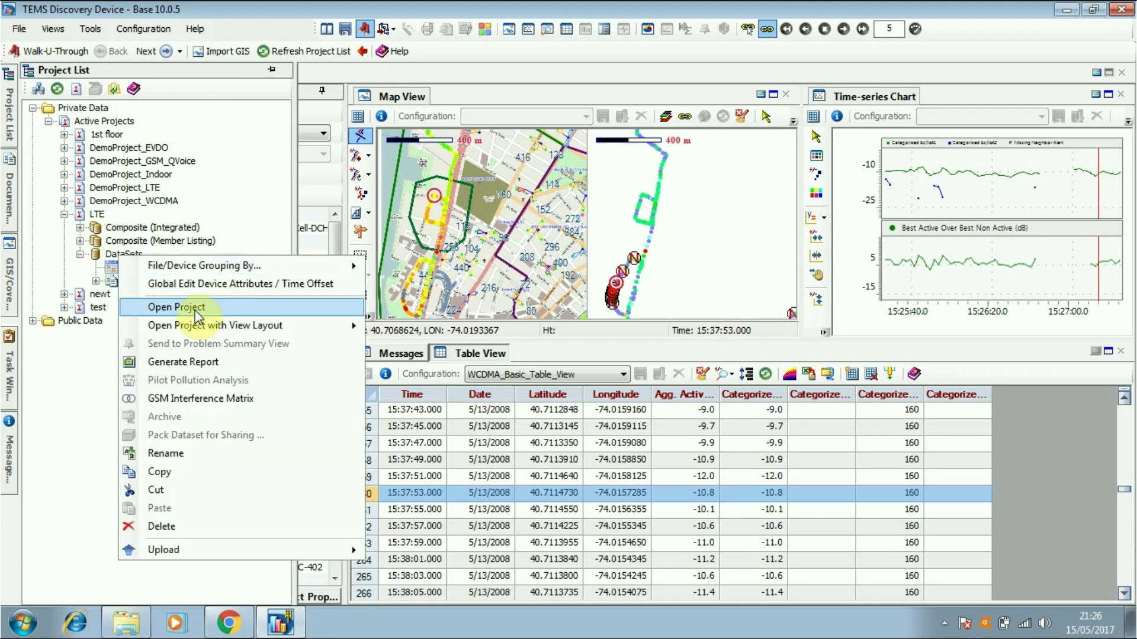
{"action": "left_click", "coordinate": [196, 308]}
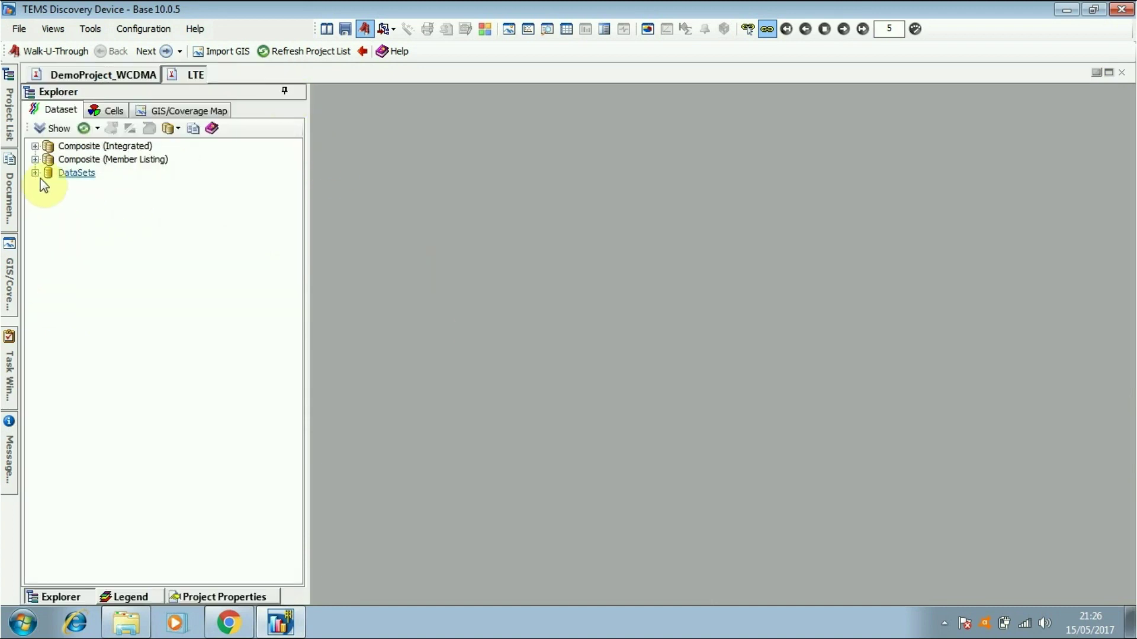
- Expand LTE Indoor > log > MS4 > Serving/Intra-Freq Neighbor Cells > RSRP (dBm) to show Top #1–#9
{"action": "left_click", "coordinate": [35, 172]}
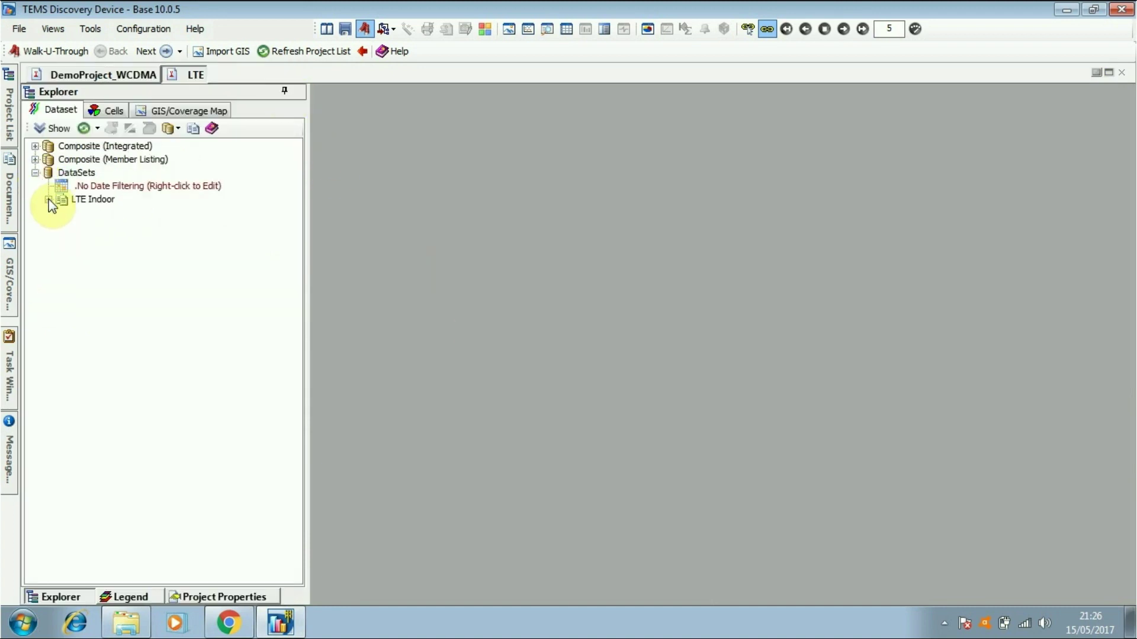
{"action": "left_click", "coordinate": [48, 199]}
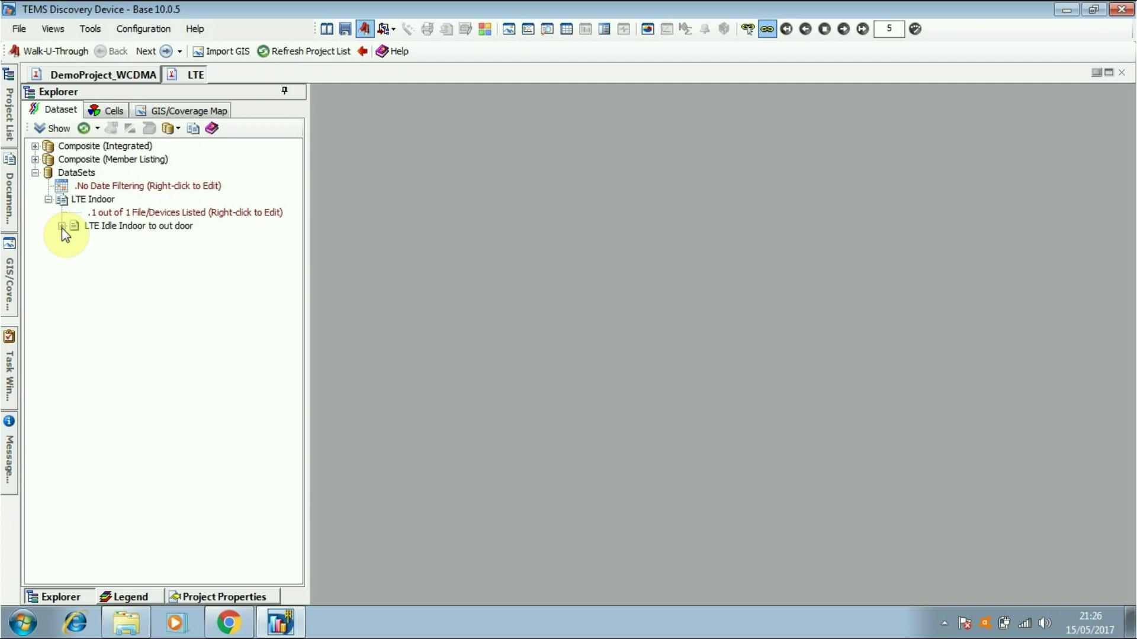
{"action": "left_click", "coordinate": [62, 227]}
{"action": "left_click", "coordinate": [75, 239]}
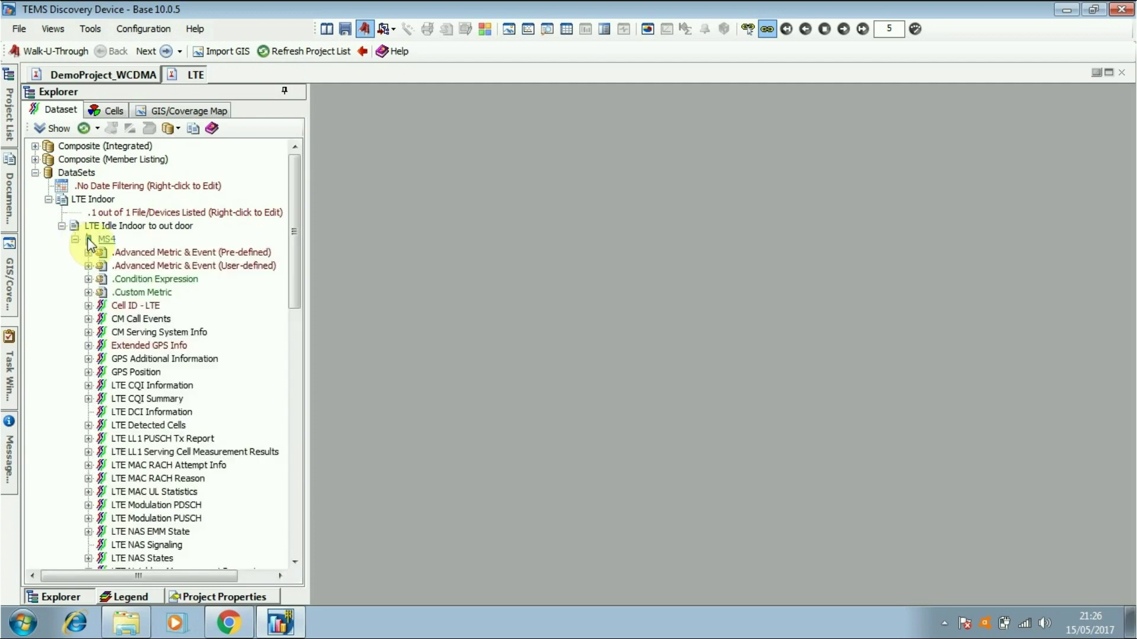
{"action": "left_click_drag", "start_coordinate": [291, 229], "coordinate": [294, 477]}
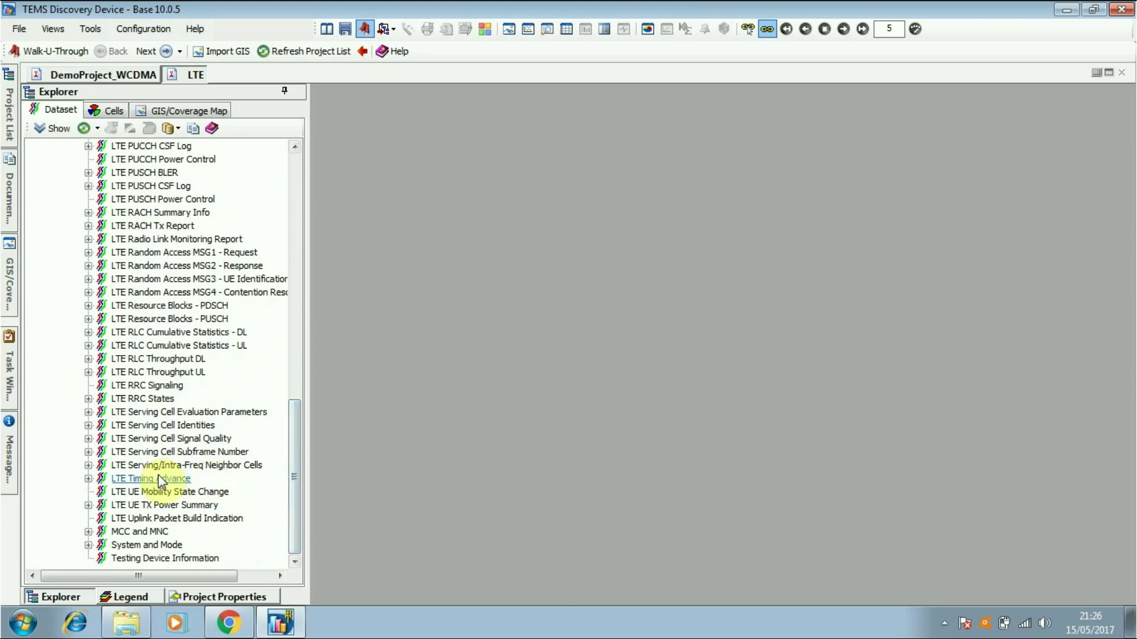
{"action": "left_click", "coordinate": [89, 466]}
{"action": "left_click_drag", "start_coordinate": [302, 394], "coordinate": [296, 477]}
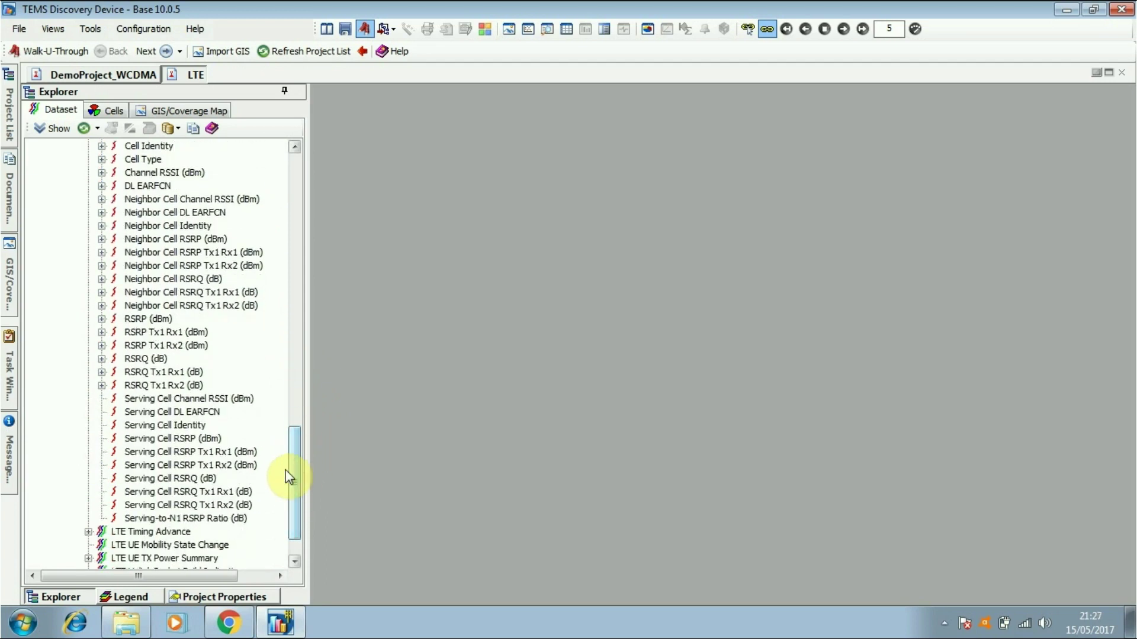
{"action": "left_click", "coordinate": [102, 319]}
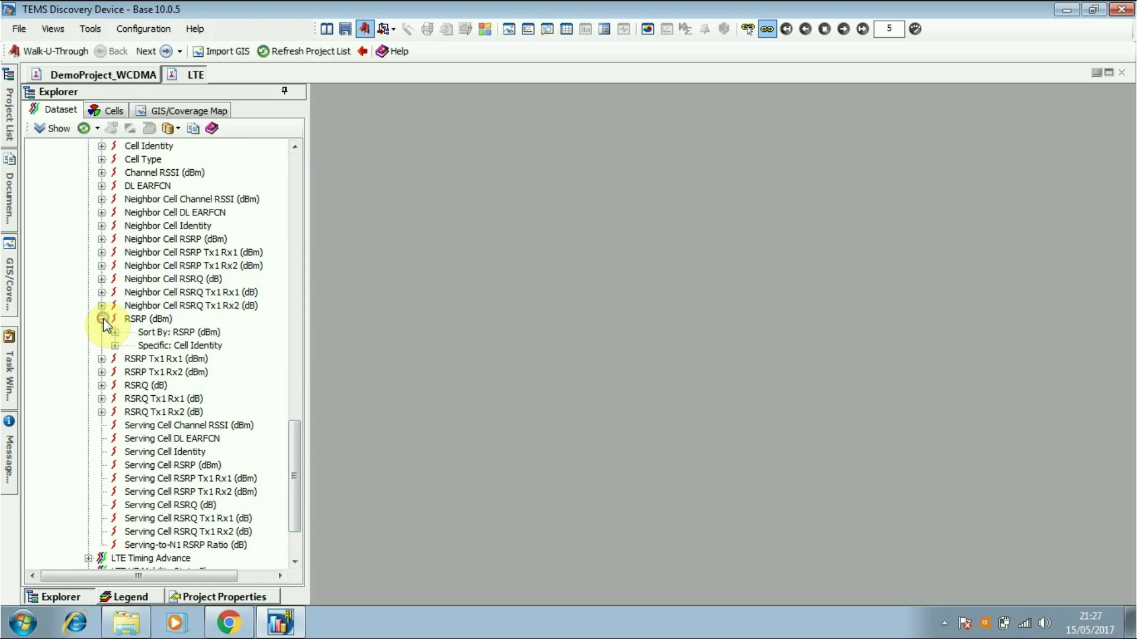
{"action": "left_click", "coordinate": [115, 332]}
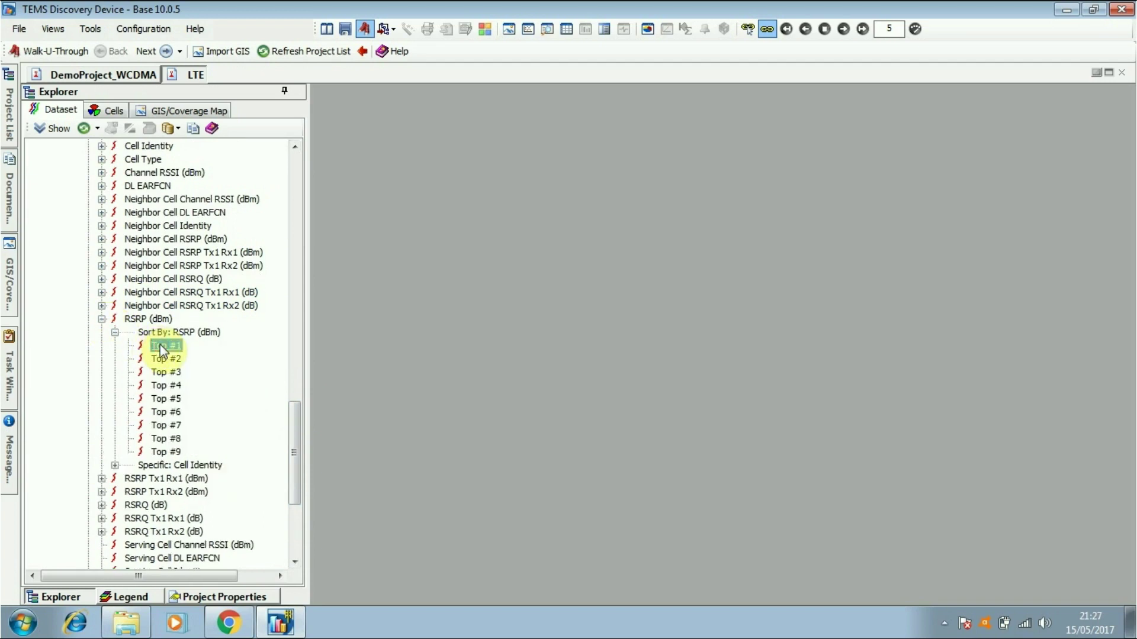
- Send RSRP Top #1 to a new map view and drag its legend to the map centre
{"action": "right_click", "coordinate": [161, 347]}
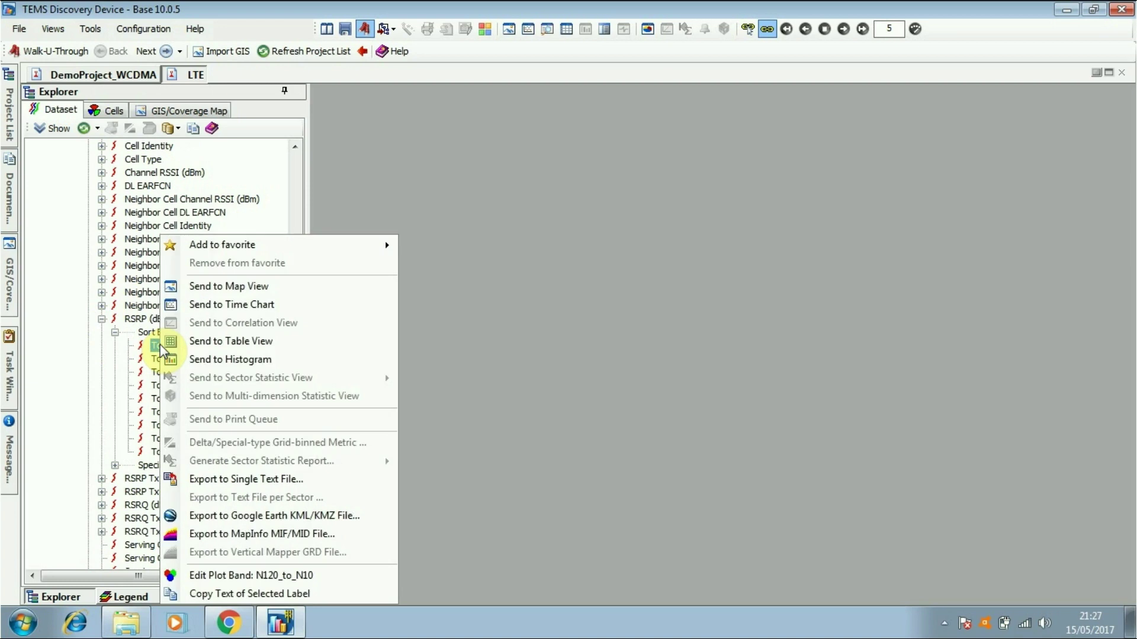
{"action": "left_click", "coordinate": [242, 288]}
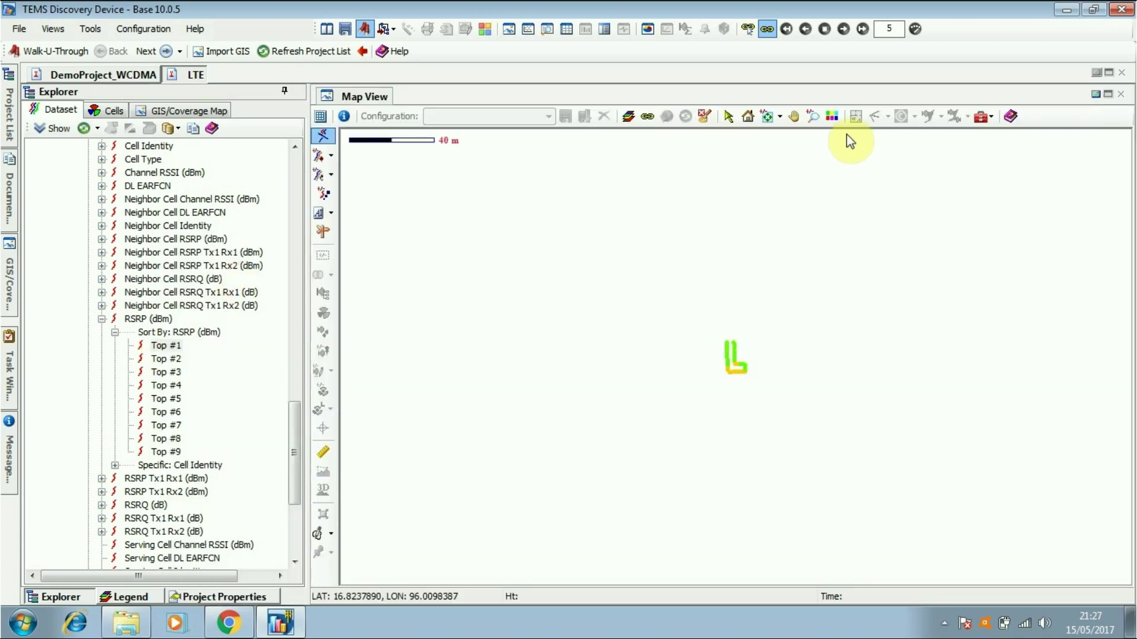
{"action": "left_click", "coordinate": [832, 116]}
{"action": "left_click_drag", "start_coordinate": [1040, 169], "coordinate": [547, 279]}
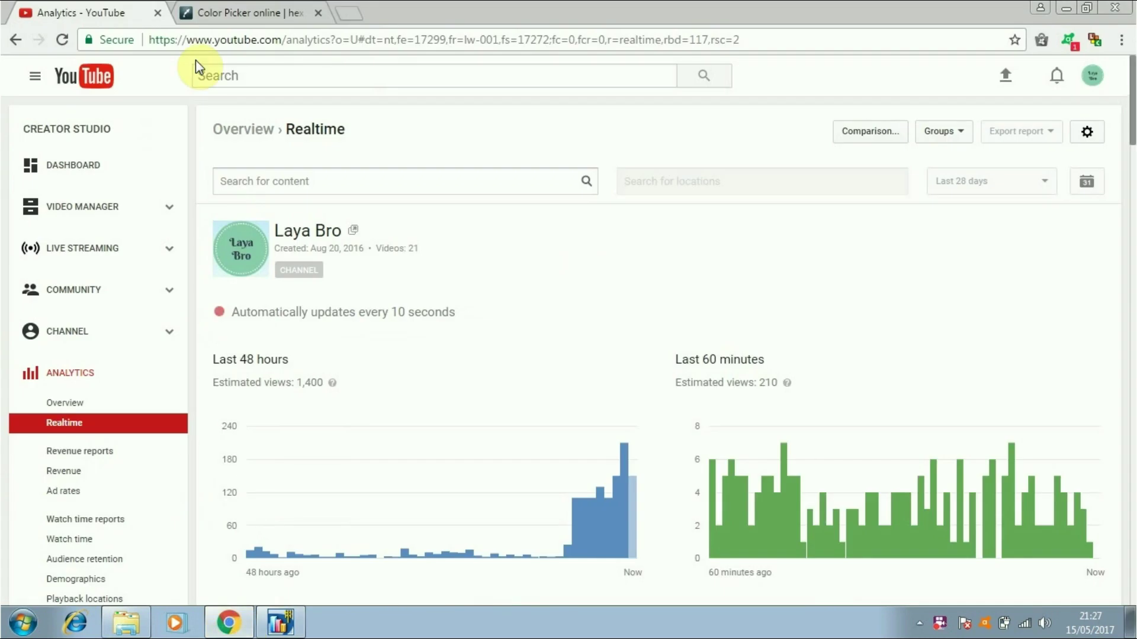
- Upload RSRP Legend.png from the Desktop to imagecolorpicker.com
{"action": "left_click", "coordinate": [244, 4]}
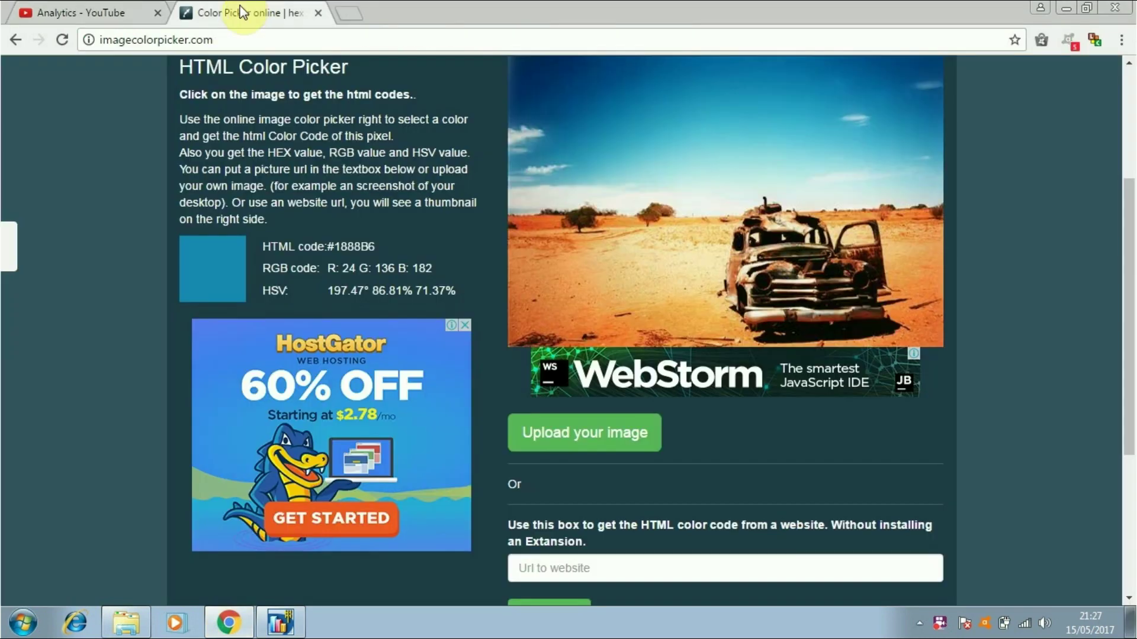
{"action": "left_click", "coordinate": [231, 37]}
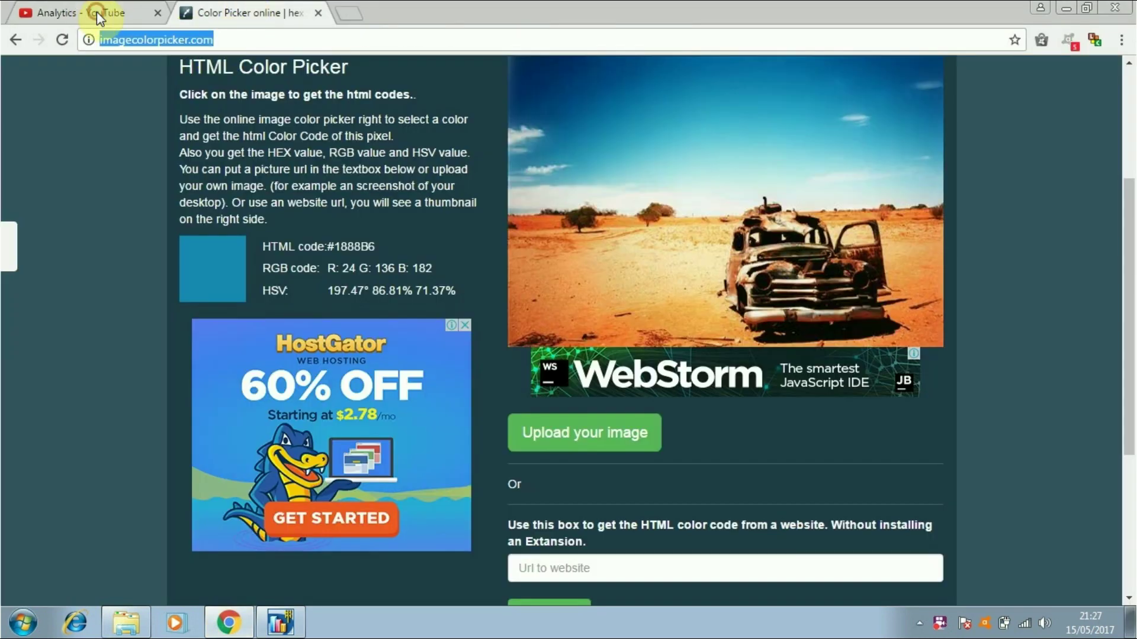
{"action": "left_click", "coordinate": [582, 439]}
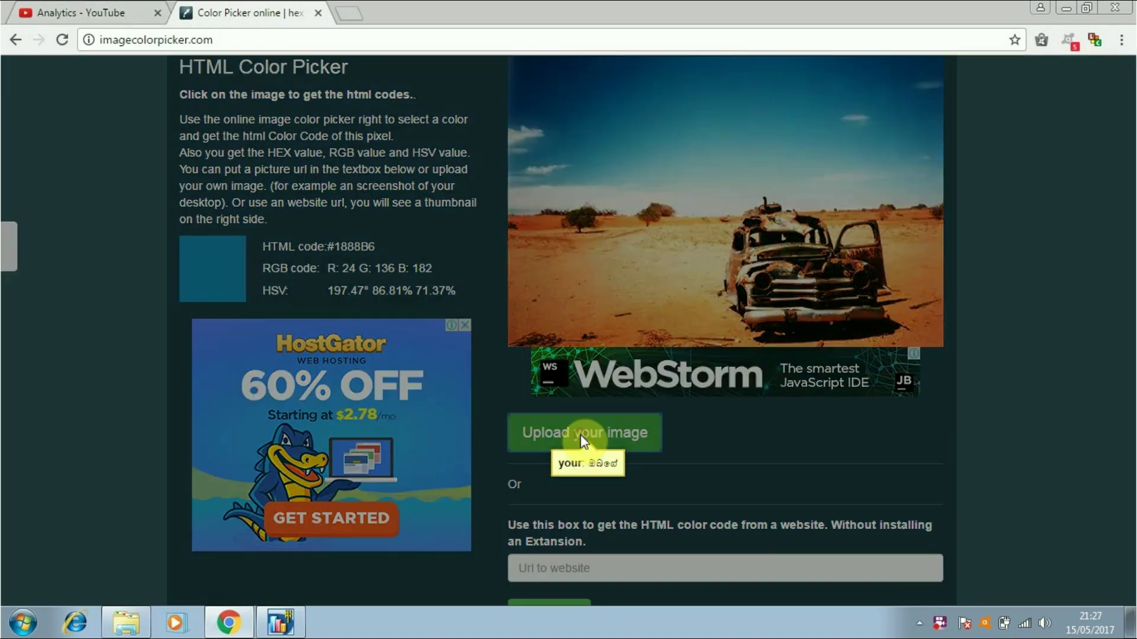
{"action": "left_click", "coordinate": [362, 153]}
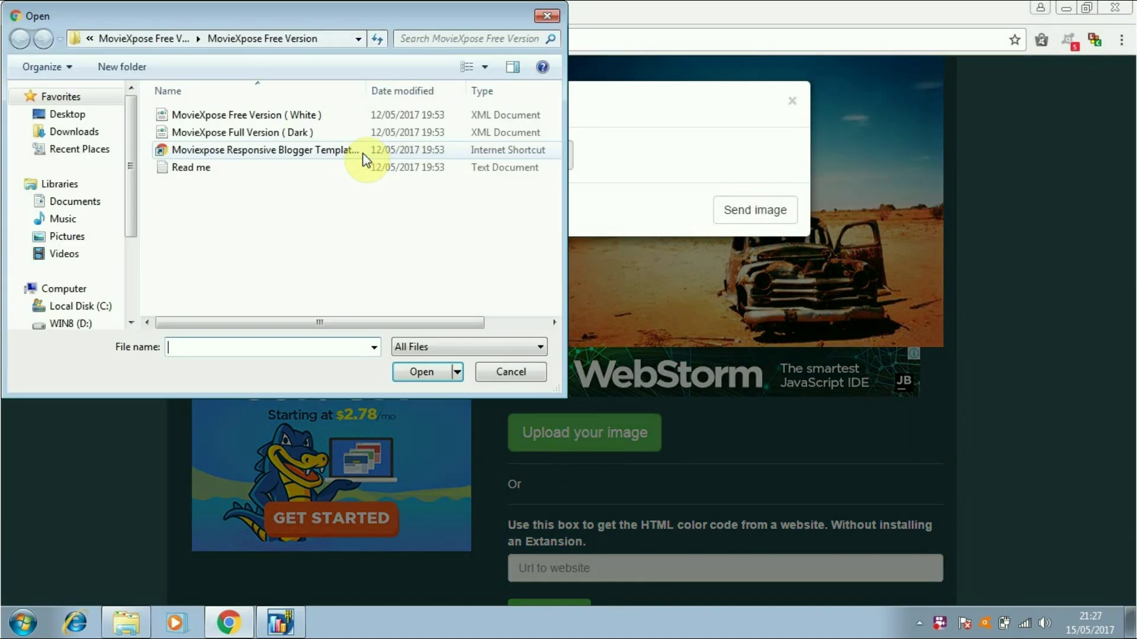
{"action": "left_click", "coordinate": [63, 123]}
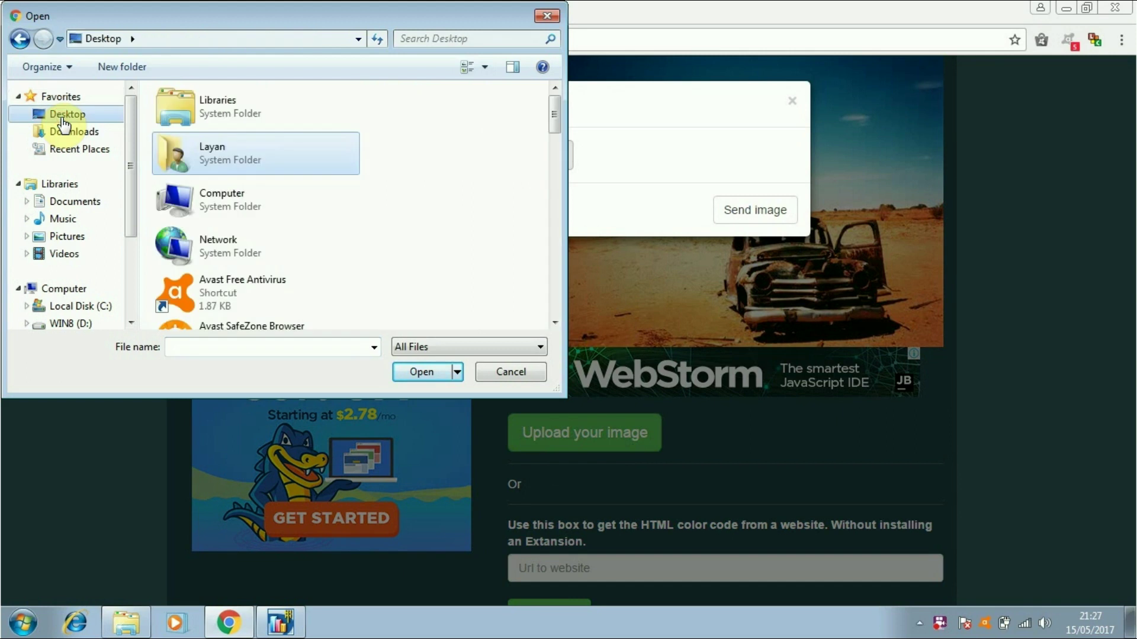
{"action": "left_click", "coordinate": [186, 200]}
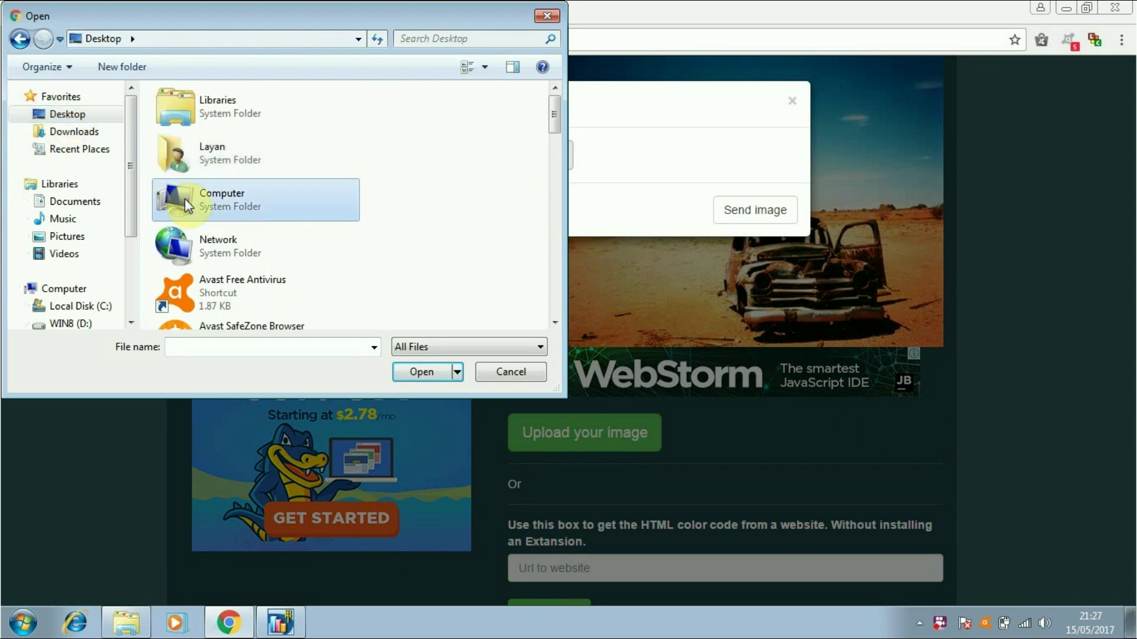
{"action": "key", "text": "r"}
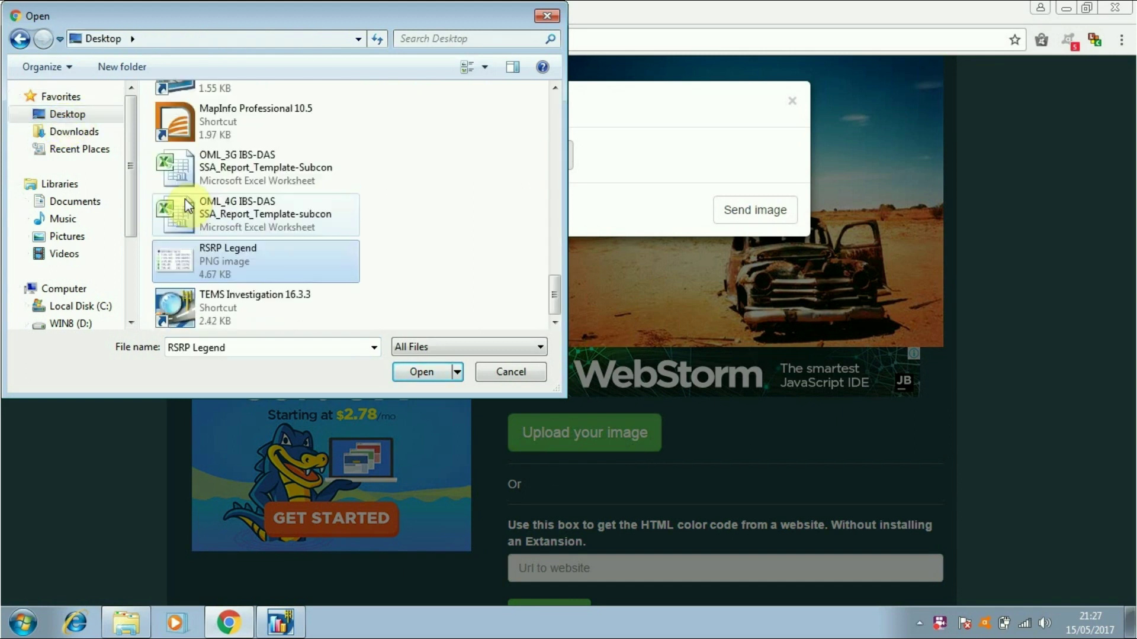
{"action": "double_click", "coordinate": [256, 265]}
{"action": "left_click", "coordinate": [747, 212]}
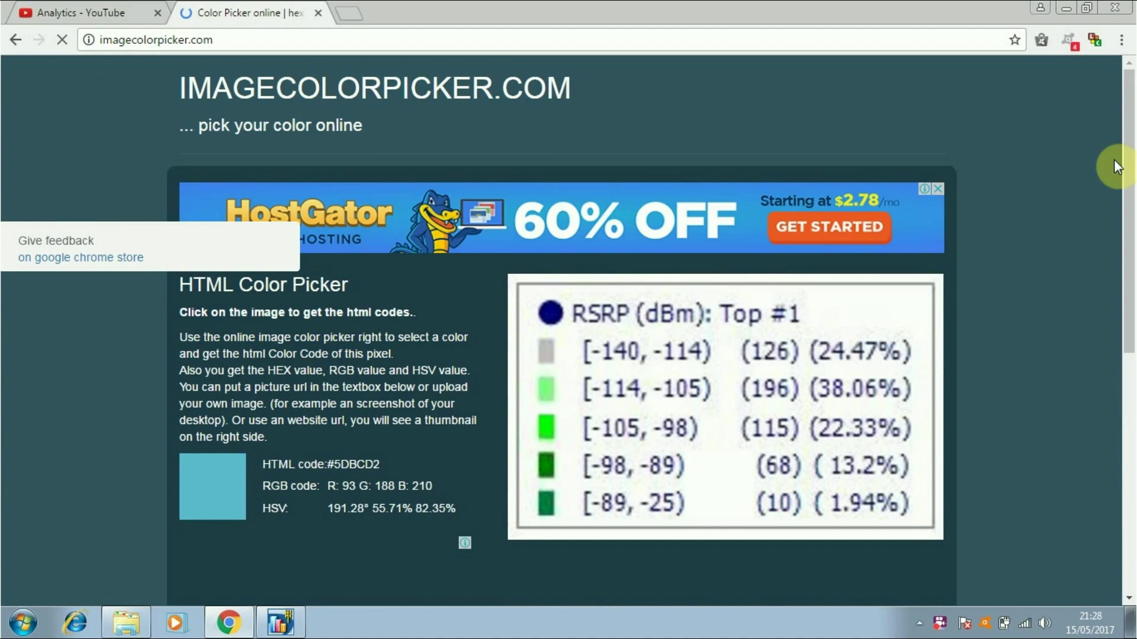
- Sample the legend swatch colours, including light green #80FF80 for -114 to -105
{"action": "left_click_drag", "start_coordinate": [1130, 166], "coordinate": [1130, 214]}
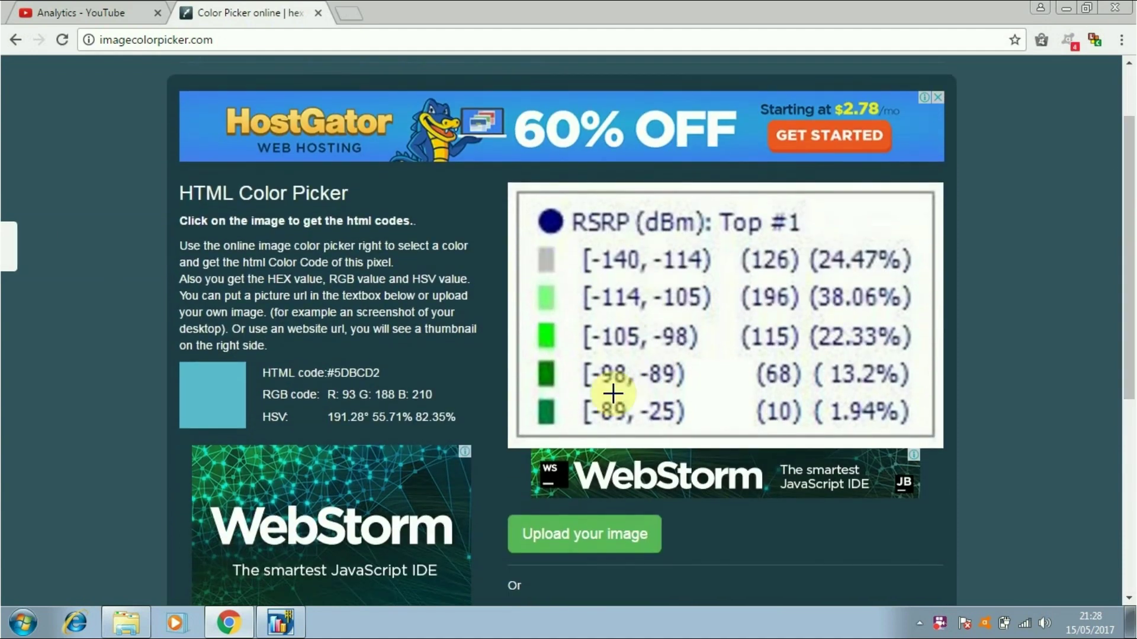
{"action": "left_click", "coordinate": [547, 411]}
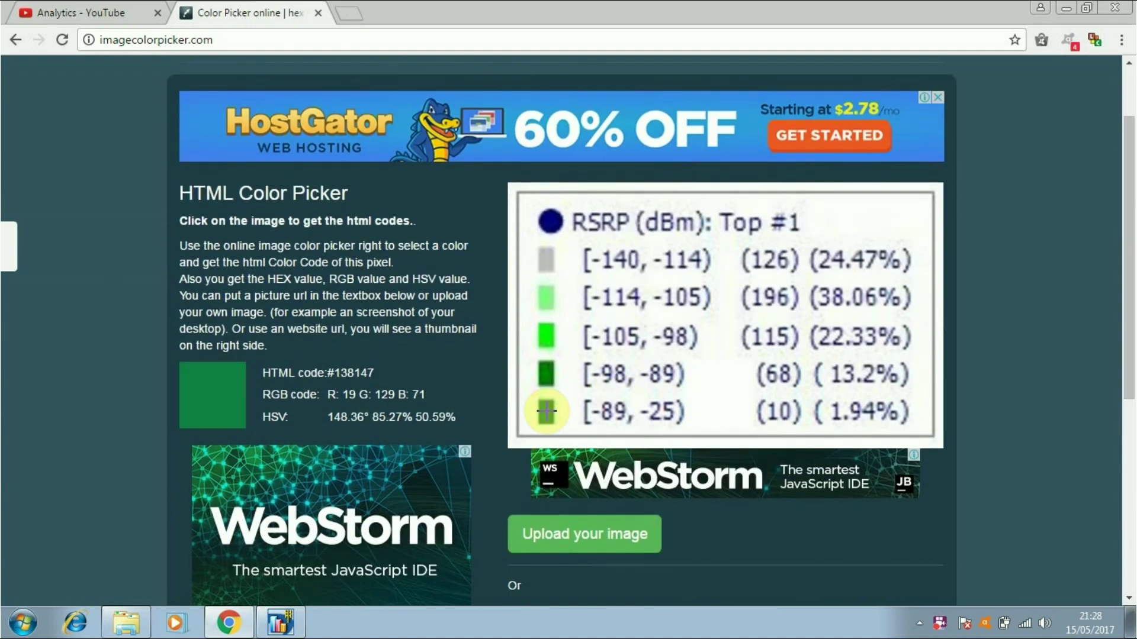
{"action": "left_click", "coordinate": [545, 374]}
{"action": "left_click", "coordinate": [544, 299]}
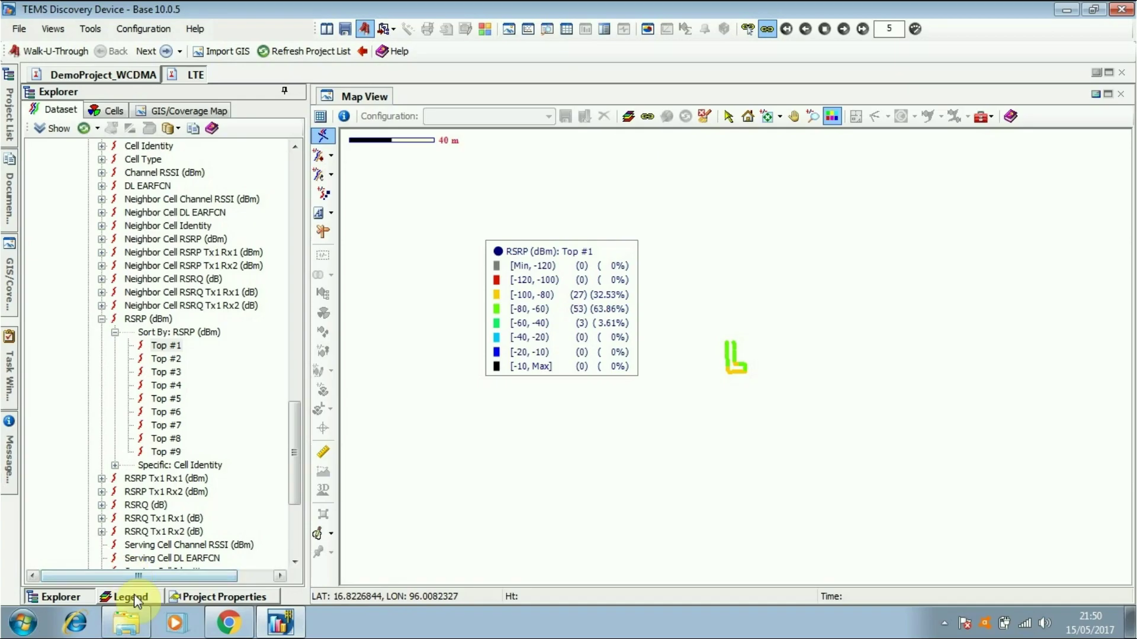
{"action": "left_click", "coordinate": [134, 595]}
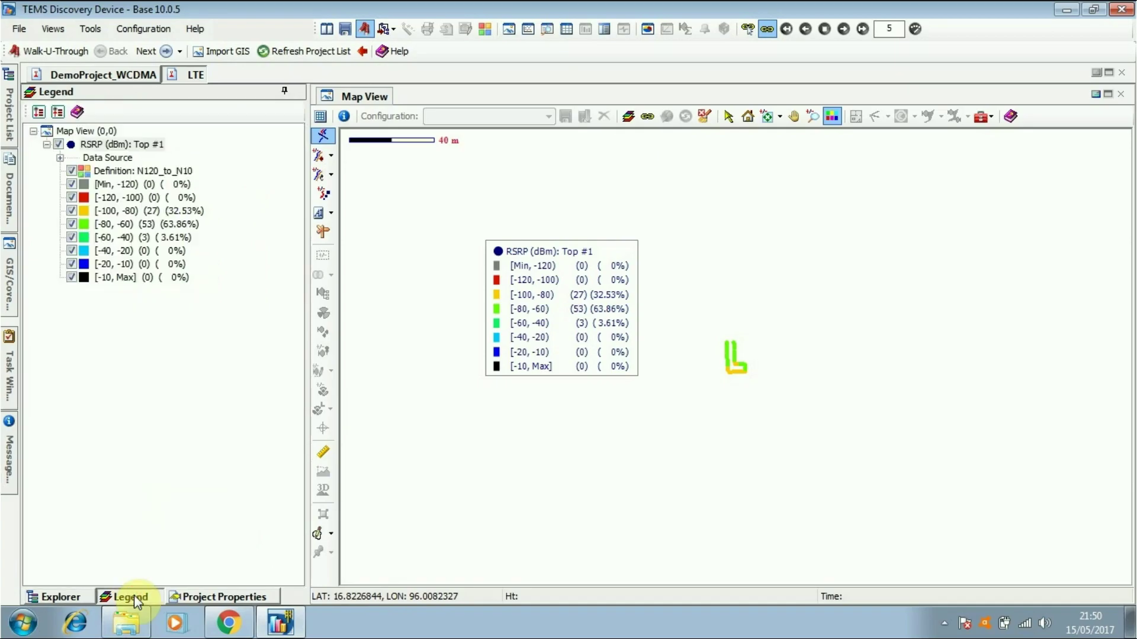
- Edit the RSRP Top #1 plot band, allowing discontinuity and ignoring 0% bands in the legend
{"action": "right_click", "coordinate": [137, 144]}
{"action": "left_click", "coordinate": [208, 155]}
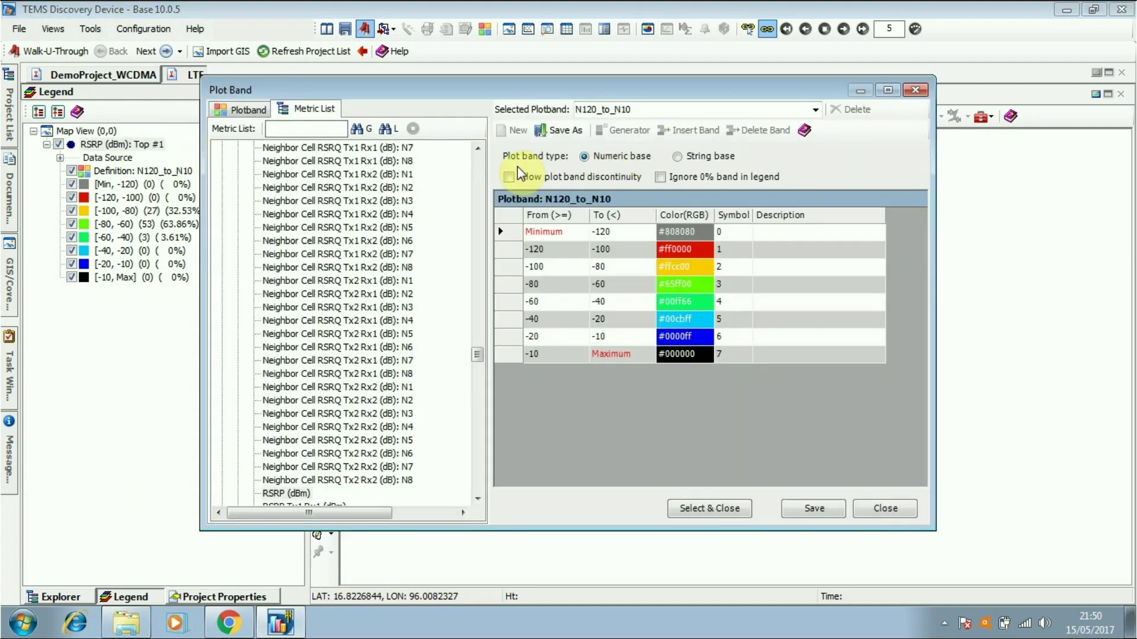
{"action": "left_click", "coordinate": [678, 157]}
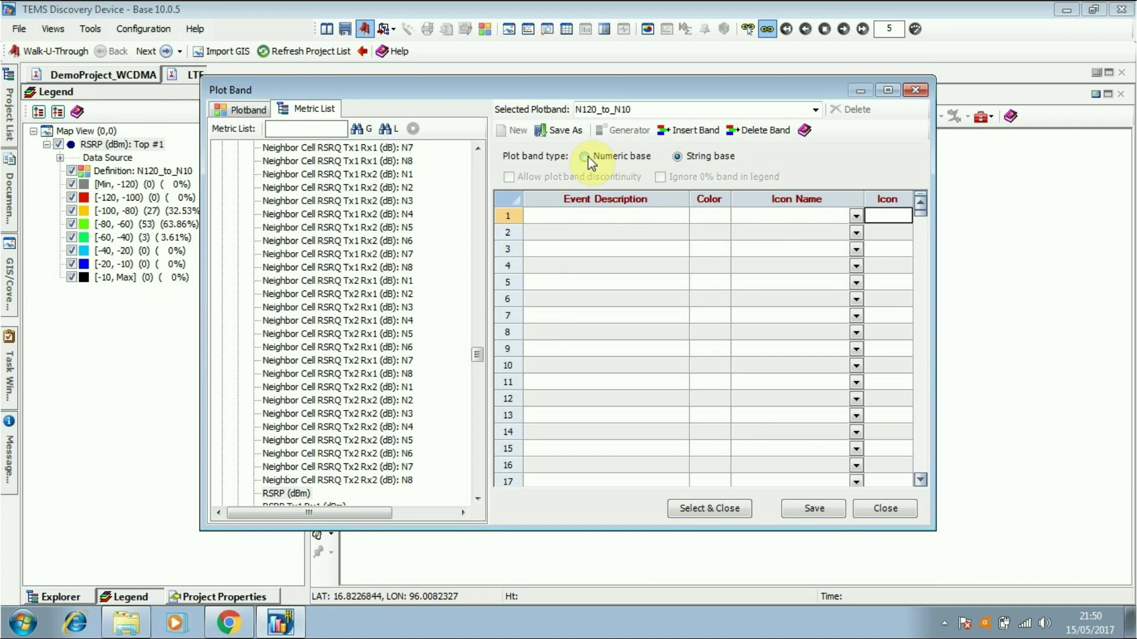
{"action": "left_click", "coordinate": [585, 157]}
{"action": "left_click", "coordinate": [509, 177]}
{"action": "left_click", "coordinate": [660, 177]}
- Delete the N120_to_N10 band rows, leaving only the -10 to Maximum band
{"action": "left_click", "coordinate": [757, 131]}
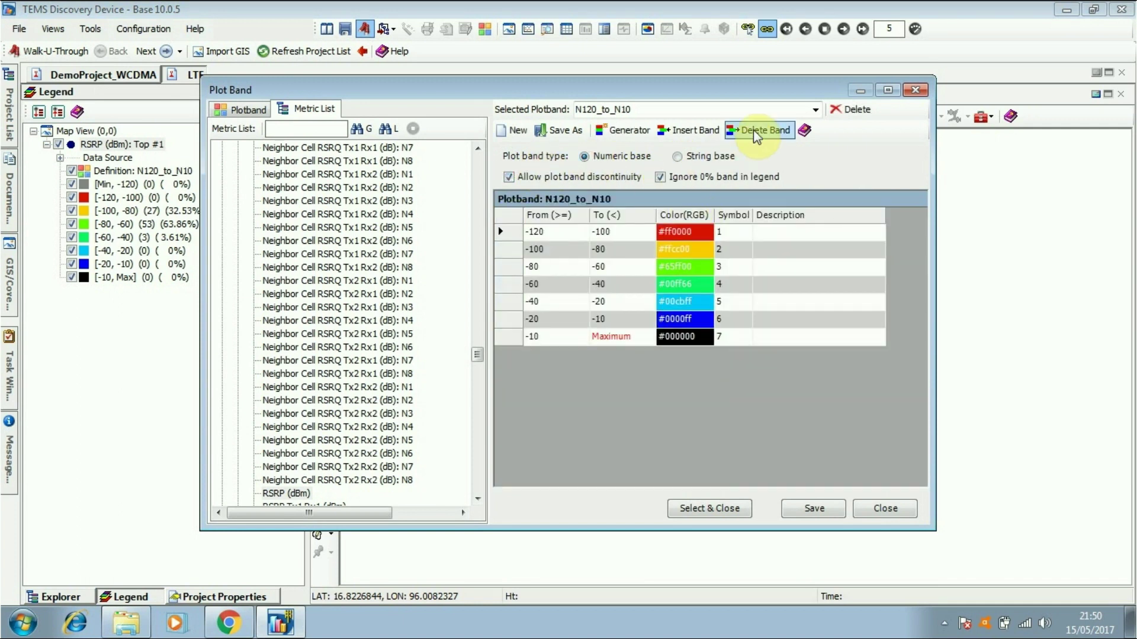
{"action": "left_click", "coordinate": [757, 132]}
{"action": "left_click", "coordinate": [757, 132]}
{"action": "left_click", "coordinate": [757, 132]}
{"action": "left_click", "coordinate": [755, 131]}
{"action": "left_click", "coordinate": [755, 132]}
{"action": "left_click", "coordinate": [756, 131]}
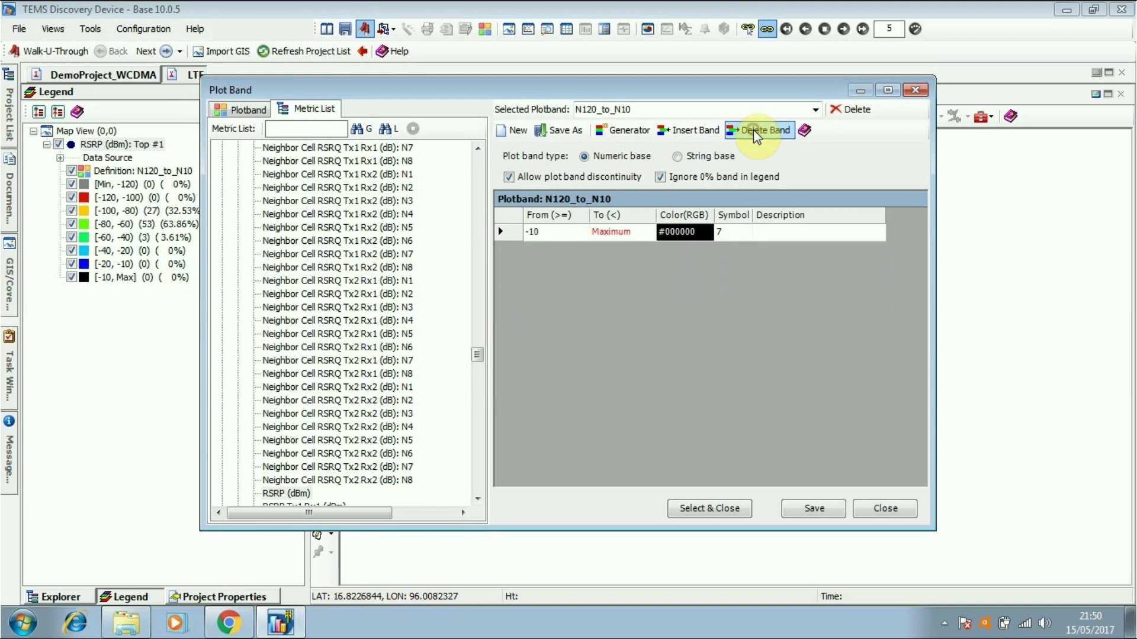
{"action": "left_click", "coordinate": [755, 131]}
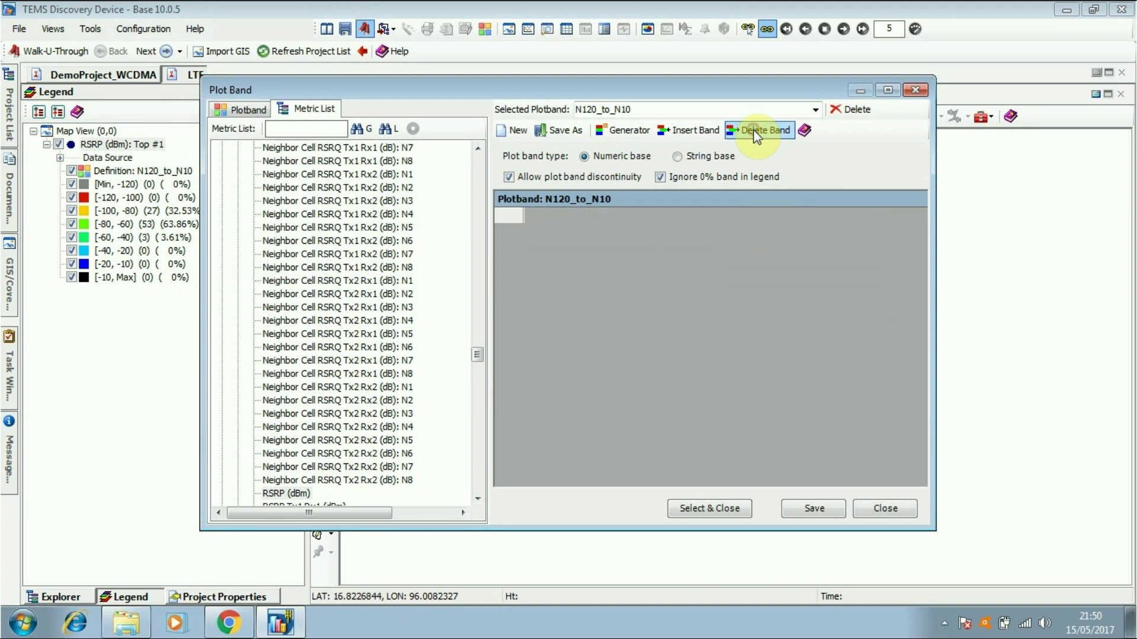
- Create a new plot band and begin entering the name RSRP New
{"action": "left_click", "coordinate": [509, 132]}
{"action": "type", "text": "RSRP"}
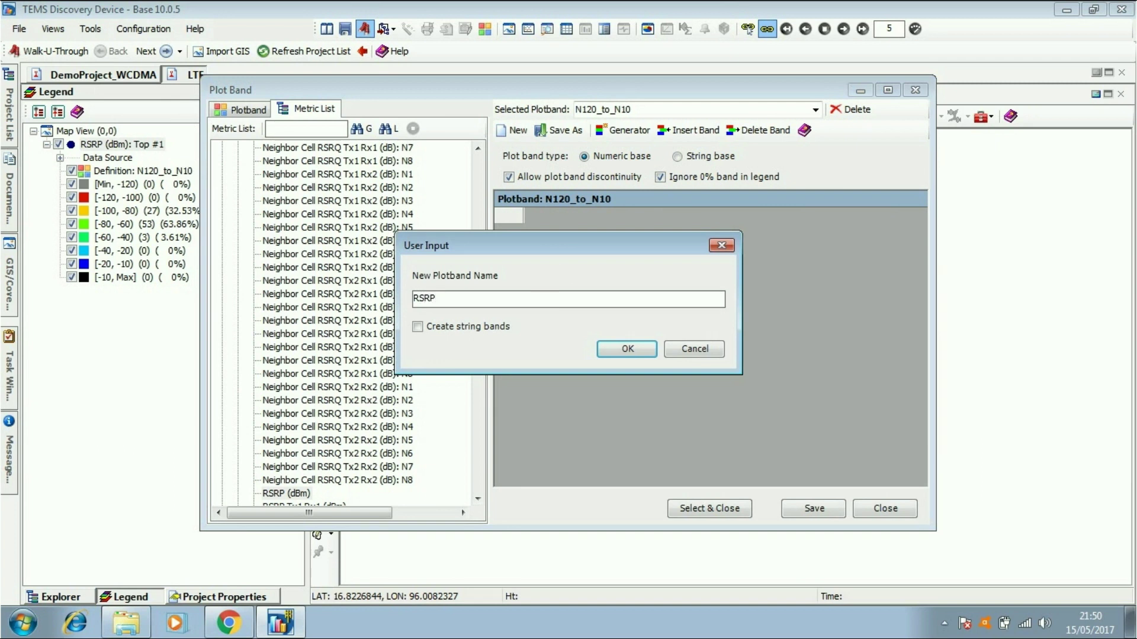
{"action": "left_click", "coordinate": [633, 347]}
- Confirm the name RSRP New, then enable Ignore 0% band and plot band discontinuity
{"action": "type", "text": "SRP New"}
{"action": "left_click", "coordinate": [639, 352]}
{"action": "left_click", "coordinate": [570, 237]}
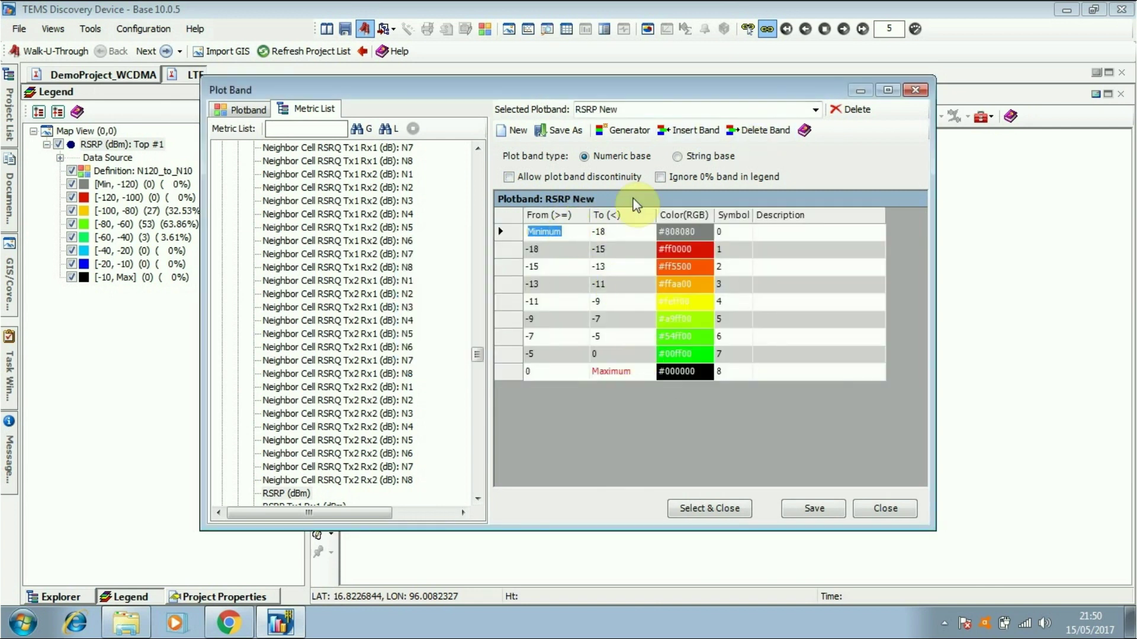
{"action": "left_click", "coordinate": [660, 177]}
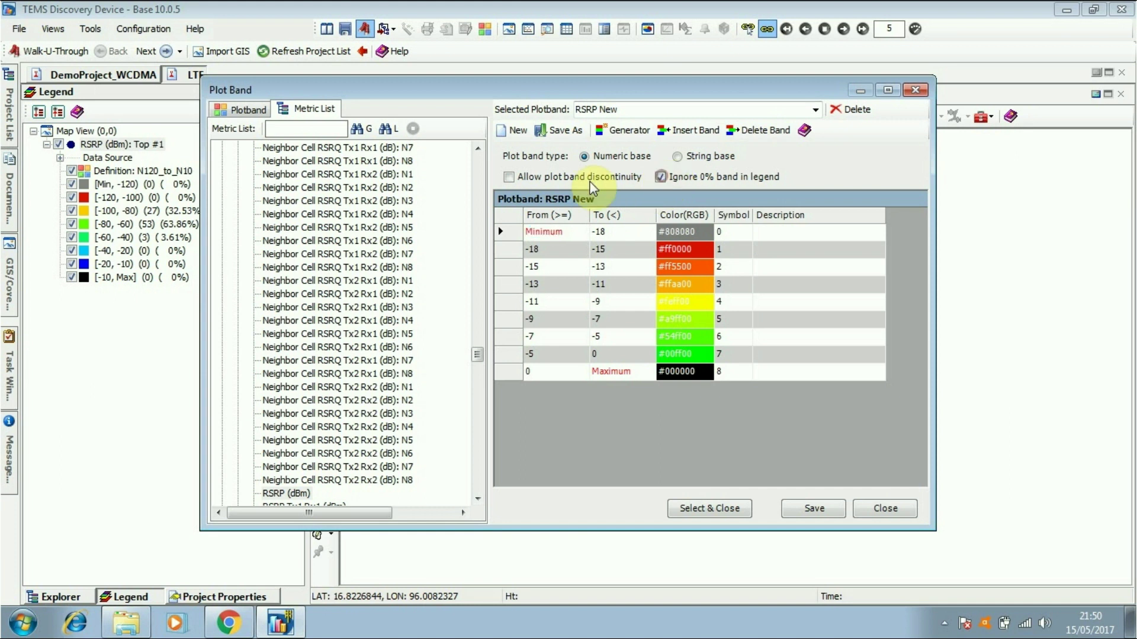
{"action": "left_click", "coordinate": [508, 177]}
- Delete the Minimum to -18 and 0 to Maximum bands, leaving seven bands
{"action": "left_click", "coordinate": [755, 131]}
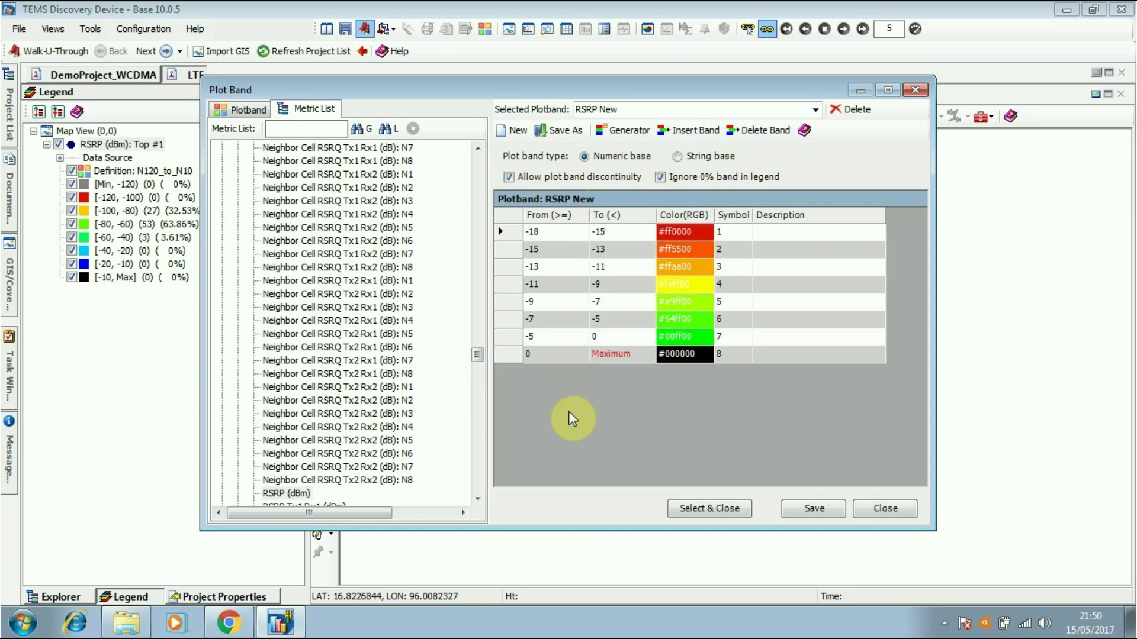
{"action": "left_click", "coordinate": [540, 355]}
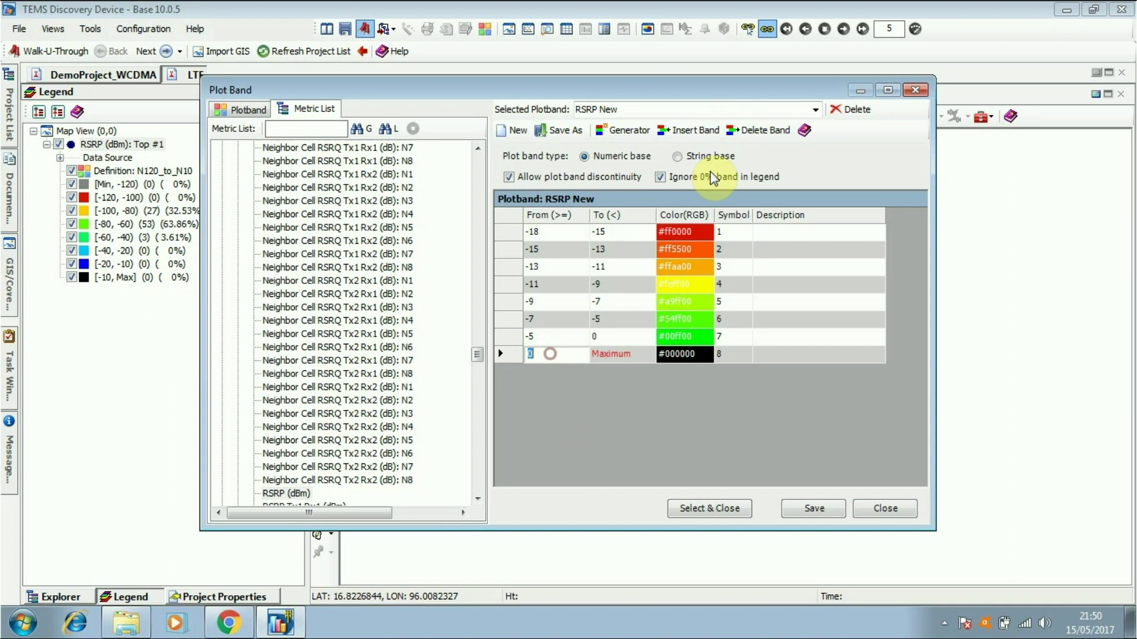
{"action": "left_click", "coordinate": [755, 137]}
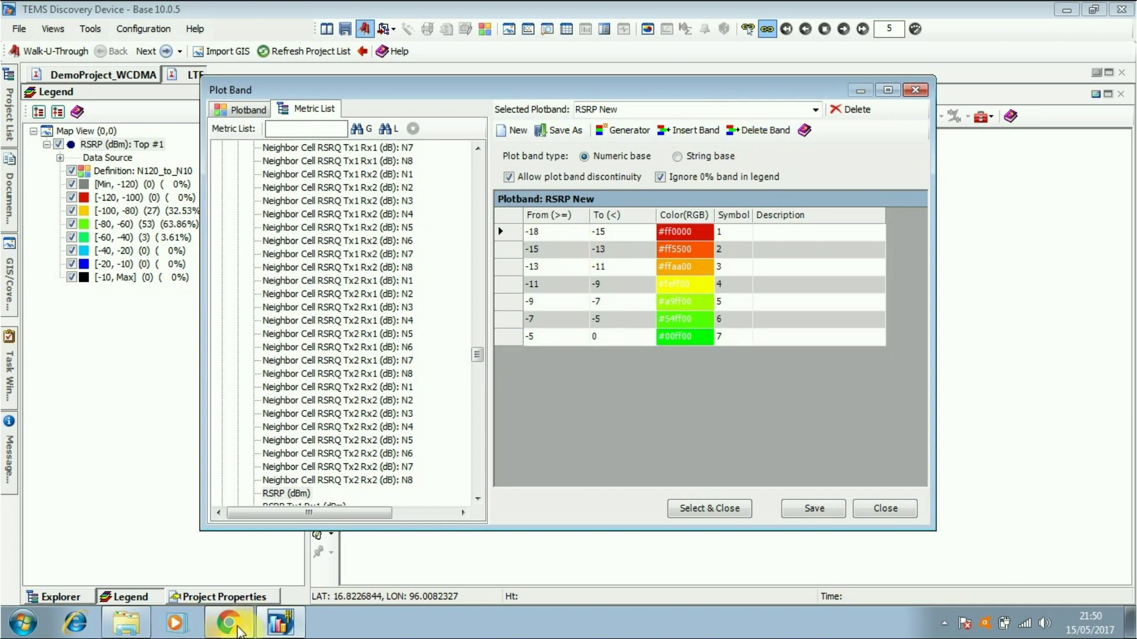
{"action": "left_click", "coordinate": [237, 627]}
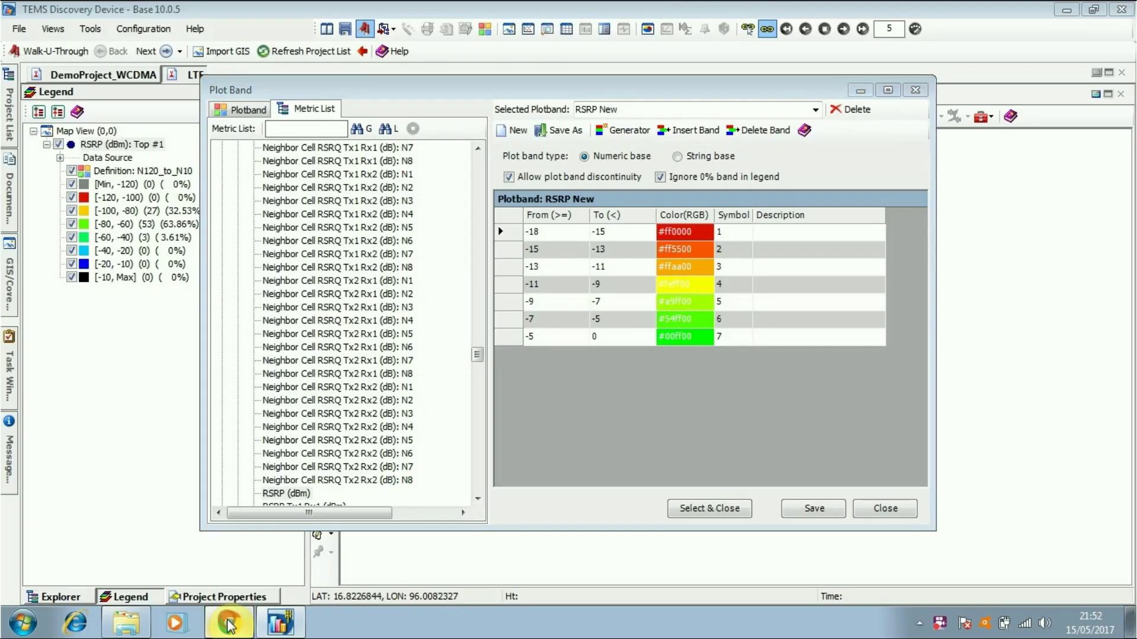
{"action": "left_click", "coordinate": [229, 625]}
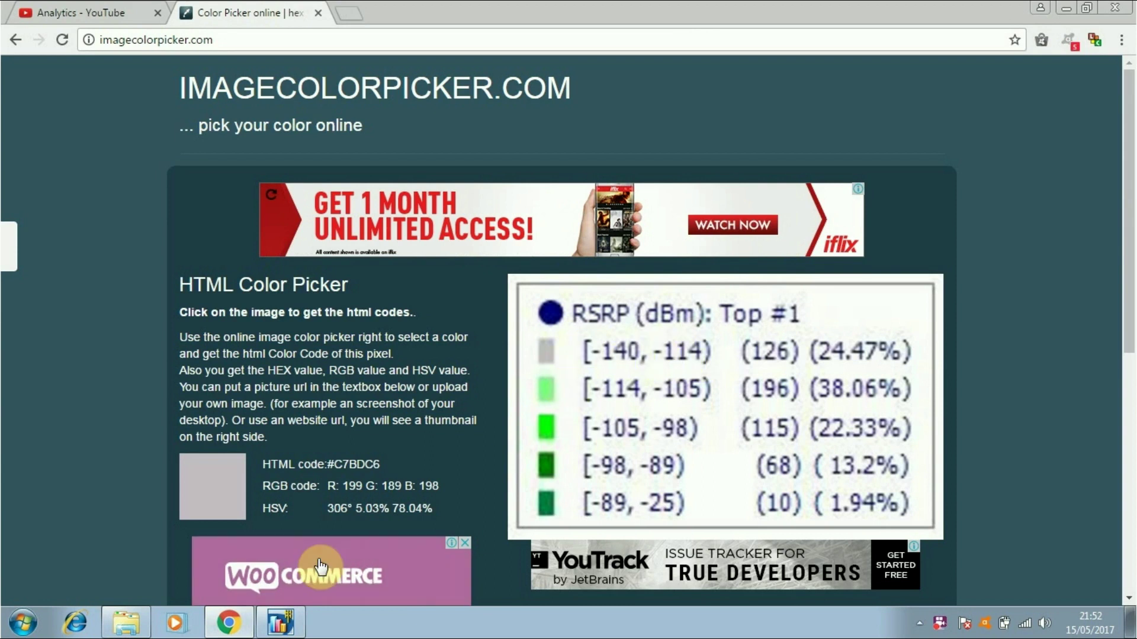
{"action": "left_click", "coordinate": [280, 623]}
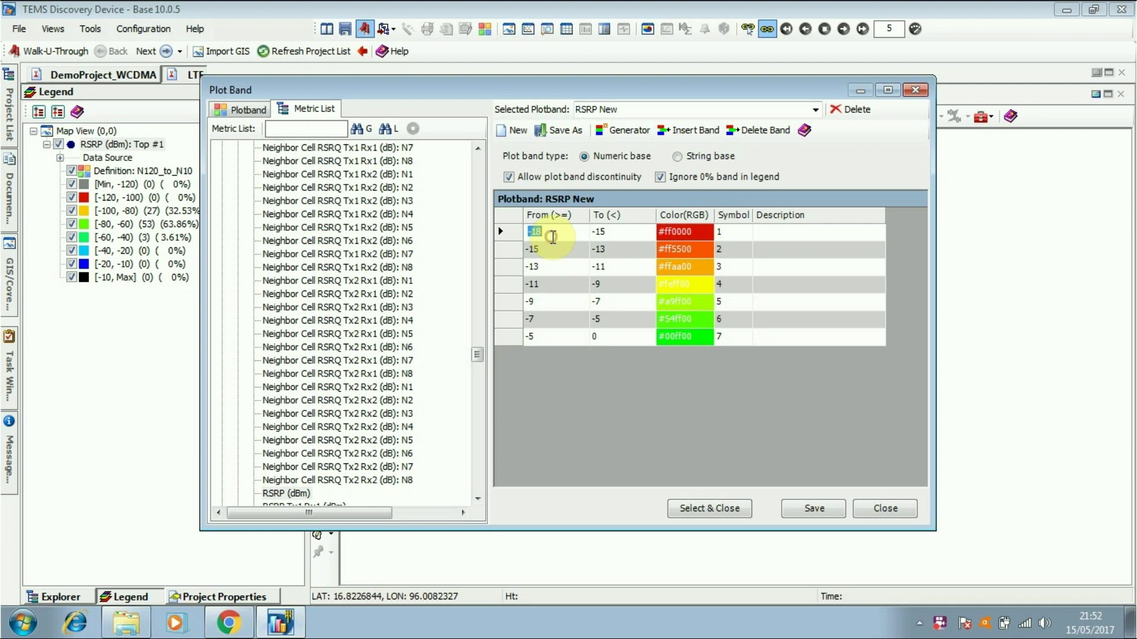
- Set the first RSRP New band to span -140 to -114 and open its Color(RGB) chooser
{"action": "left_click", "coordinate": [549, 231]}
{"action": "left_click", "coordinate": [615, 232]}
{"action": "left_click", "coordinate": [616, 232]}
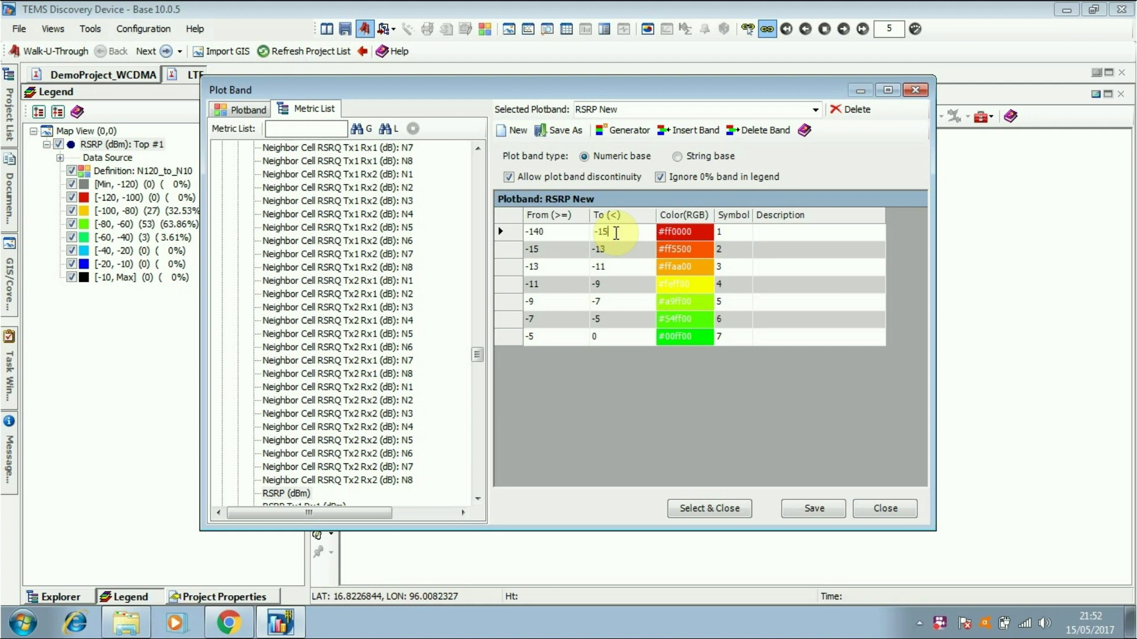
{"action": "type", "text": "114"}
{"action": "left_click", "coordinate": [235, 623]}
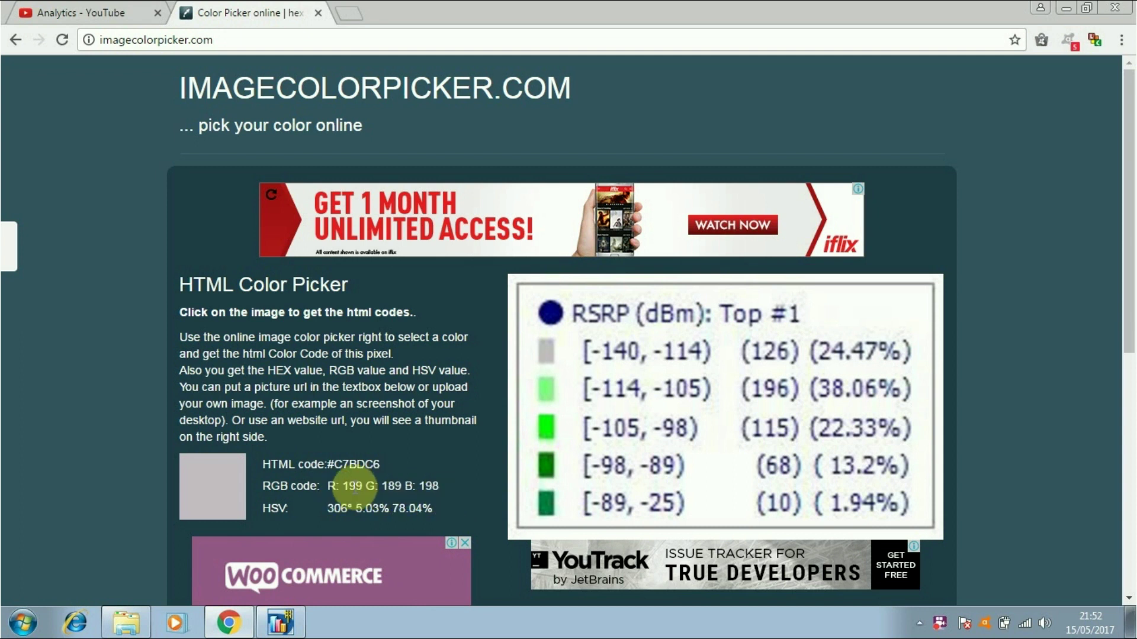
{"action": "left_click", "coordinate": [295, 627]}
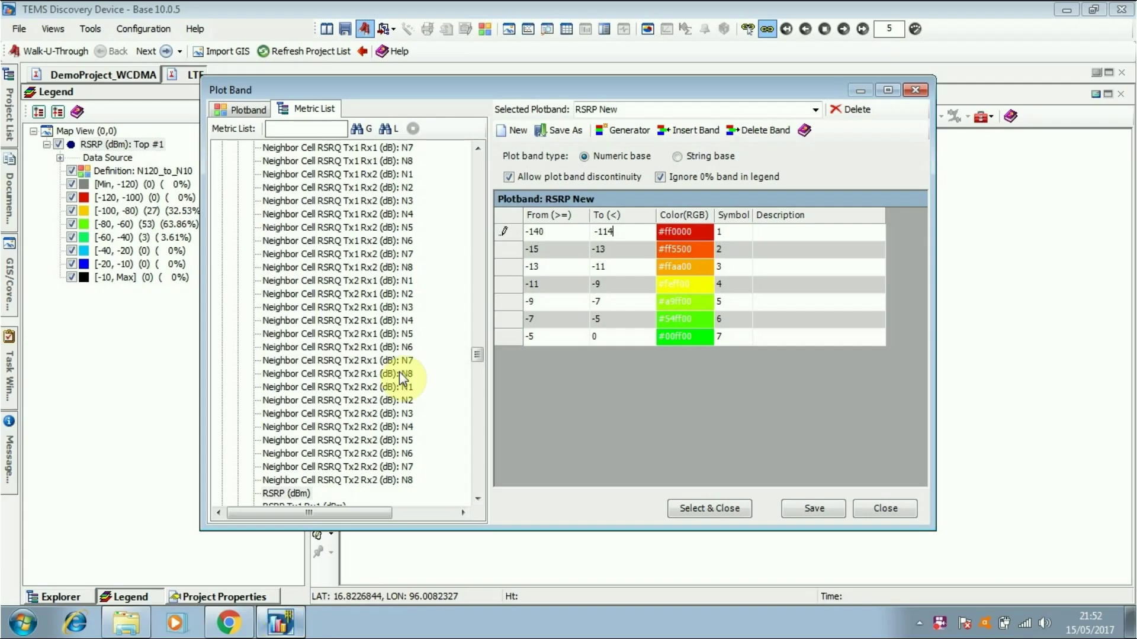
{"action": "left_click", "coordinate": [675, 233]}
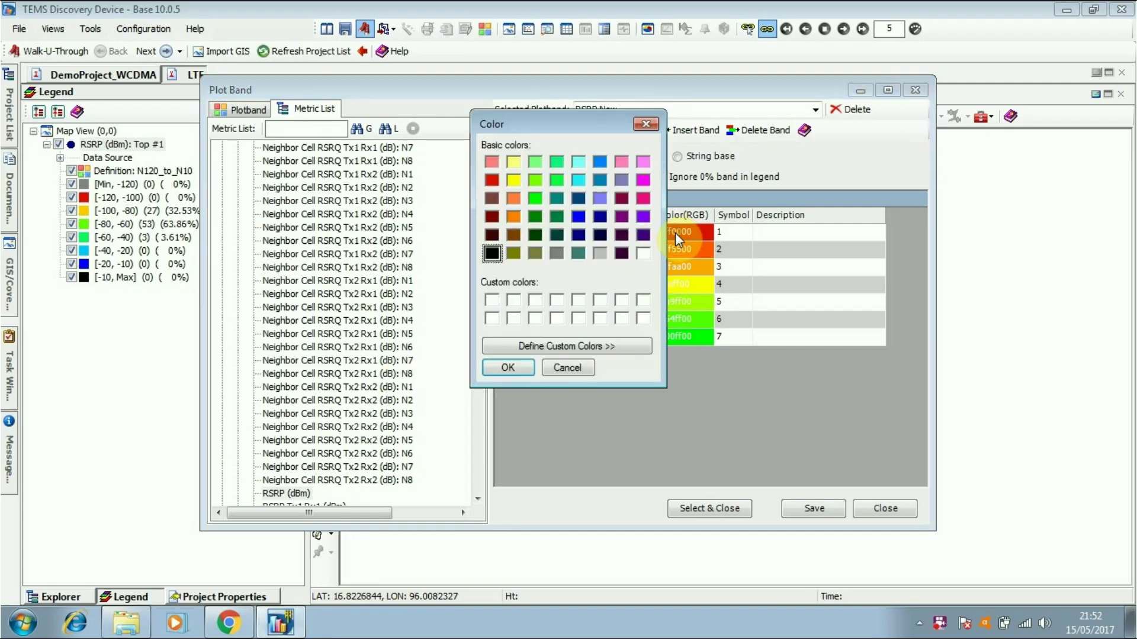
- Colour the -140 to -114 band grey with RGB 195, 195, 195 (#c3c3c3)
{"action": "left_click", "coordinate": [574, 348]}
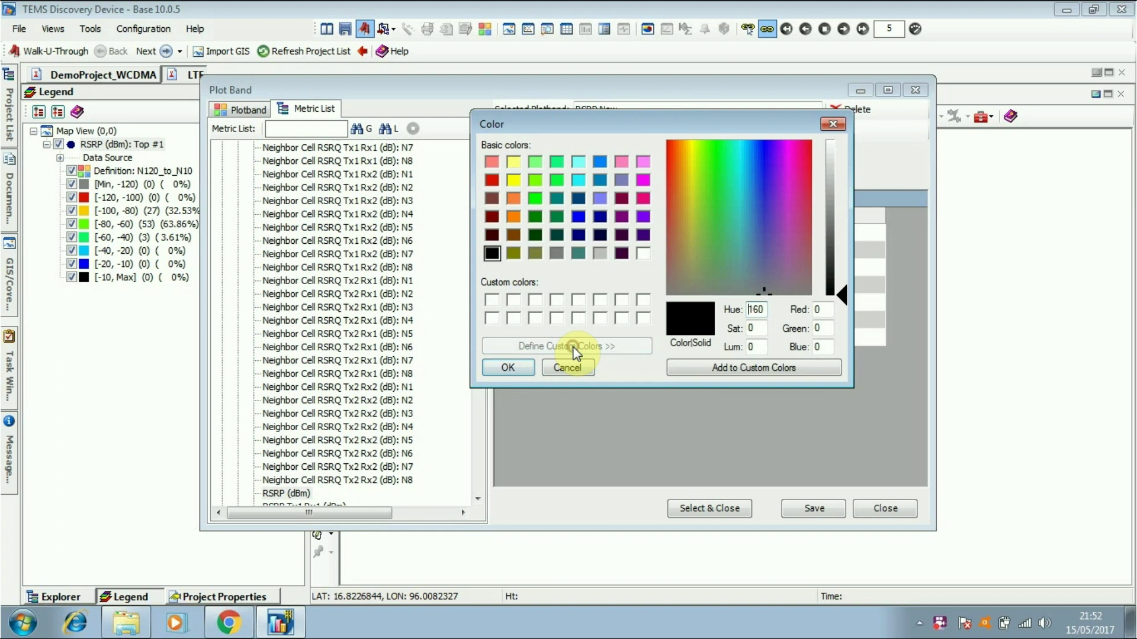
{"action": "double_click", "coordinate": [822, 310]}
{"action": "type", "text": "19"}
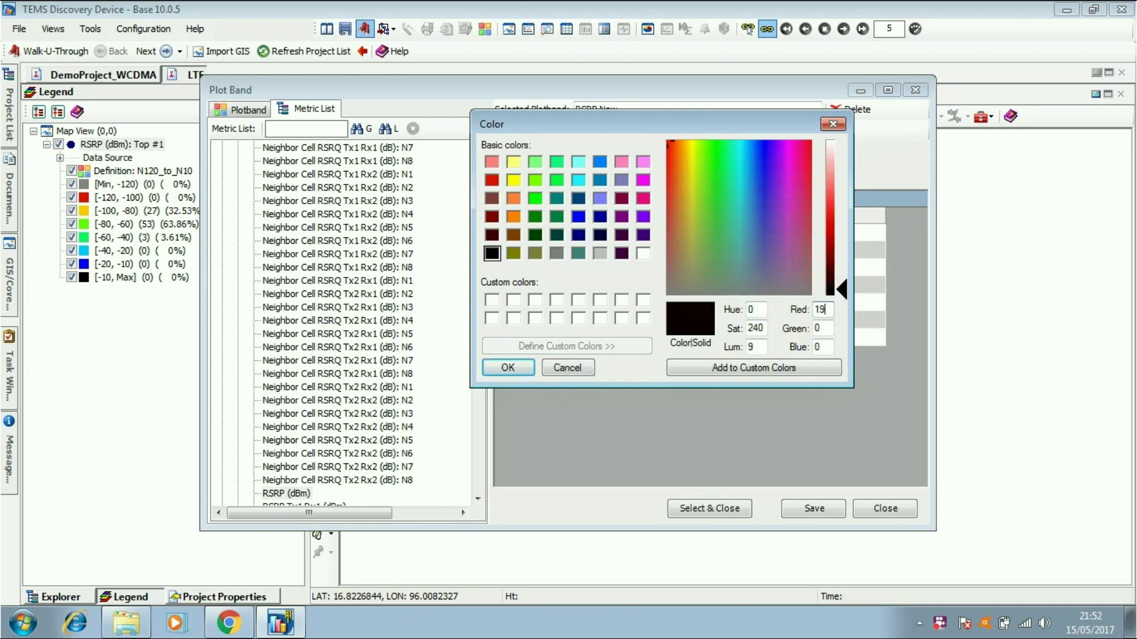
{"action": "type", "text": "5"}
{"action": "left_click", "coordinate": [832, 328]}
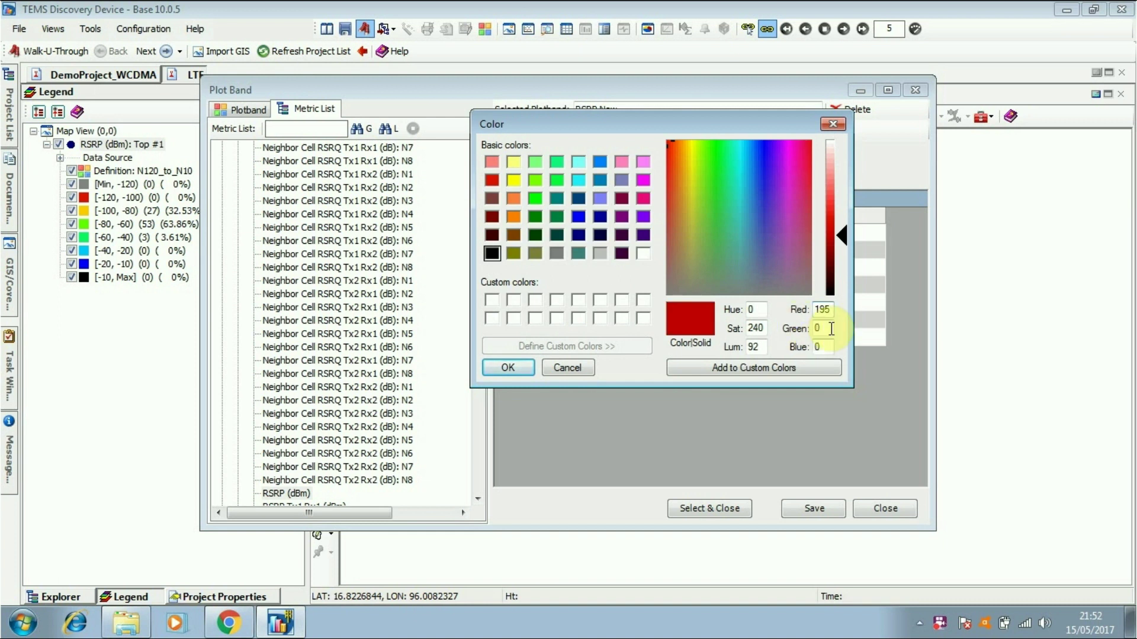
{"action": "key", "text": "BackSpace"}
{"action": "type", "text": "195"}
{"action": "left_click", "coordinate": [833, 350]}
{"action": "key", "text": "BackSpace"}
{"action": "type", "text": "195"}
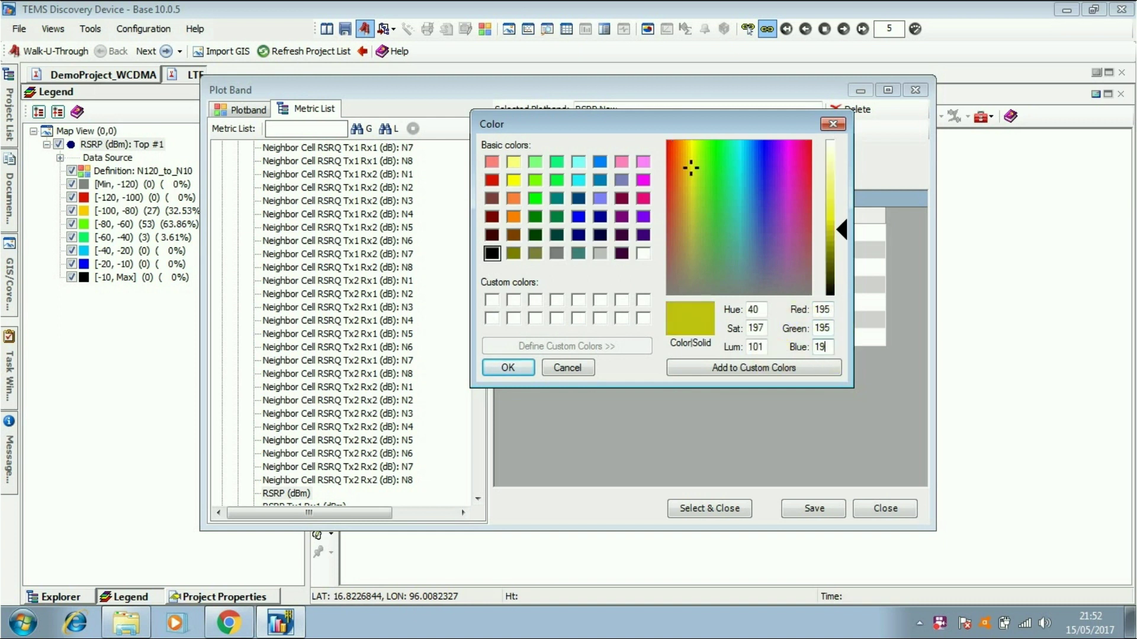
{"action": "left_click", "coordinate": [510, 368]}
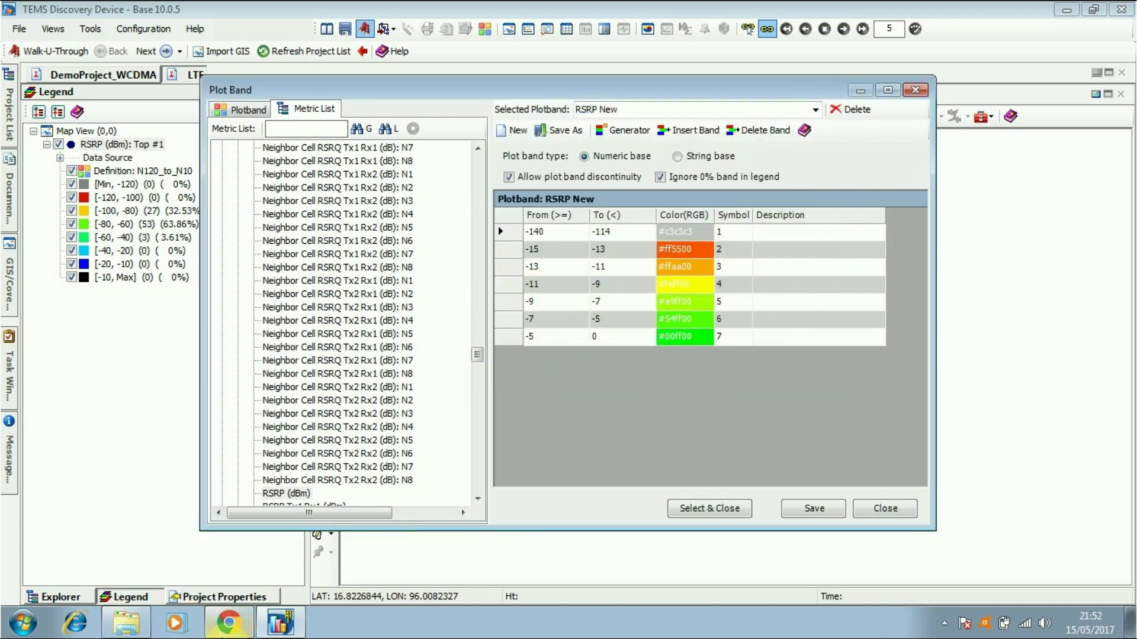
- Sample the second legend swatch colour, #7EFF7E, on imagecolorpicker.com
{"action": "left_click", "coordinate": [228, 622]}
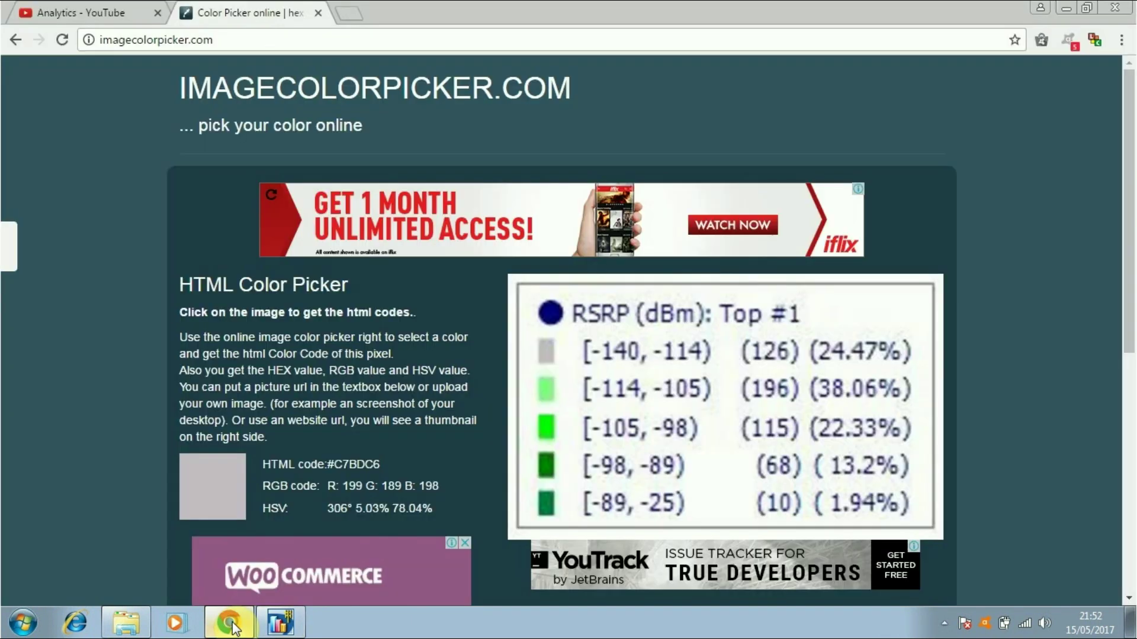
{"action": "left_click", "coordinate": [544, 385]}
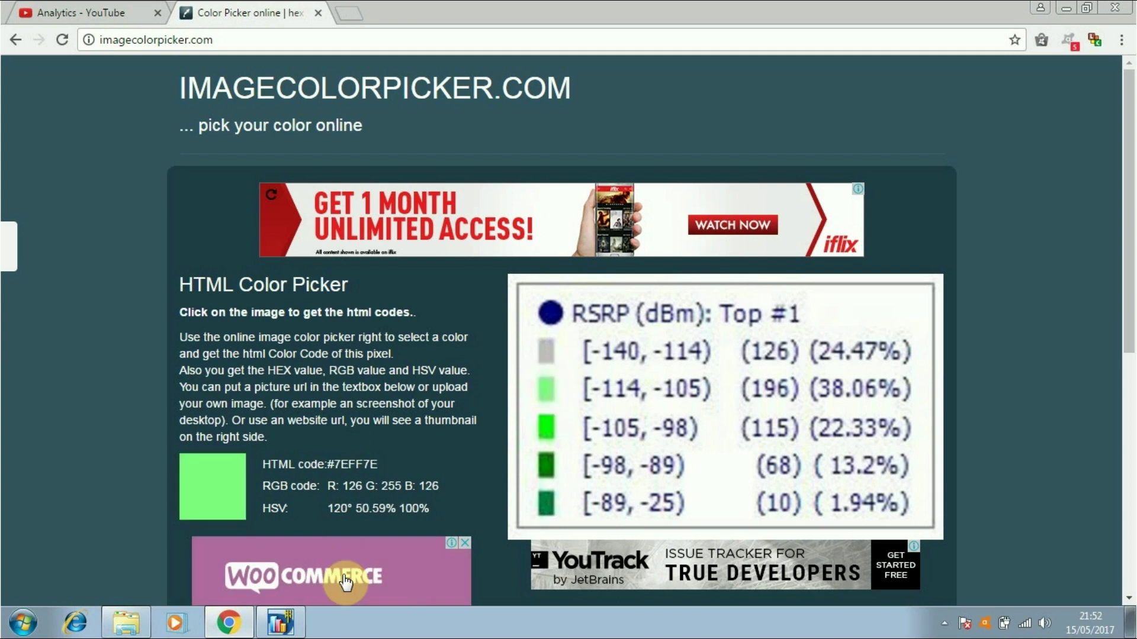
{"action": "left_click", "coordinate": [279, 622]}
- Set RSRP New's second band to run from -114 to -105, then go back to the colour picker page
{"action": "double_click", "coordinate": [552, 249]}
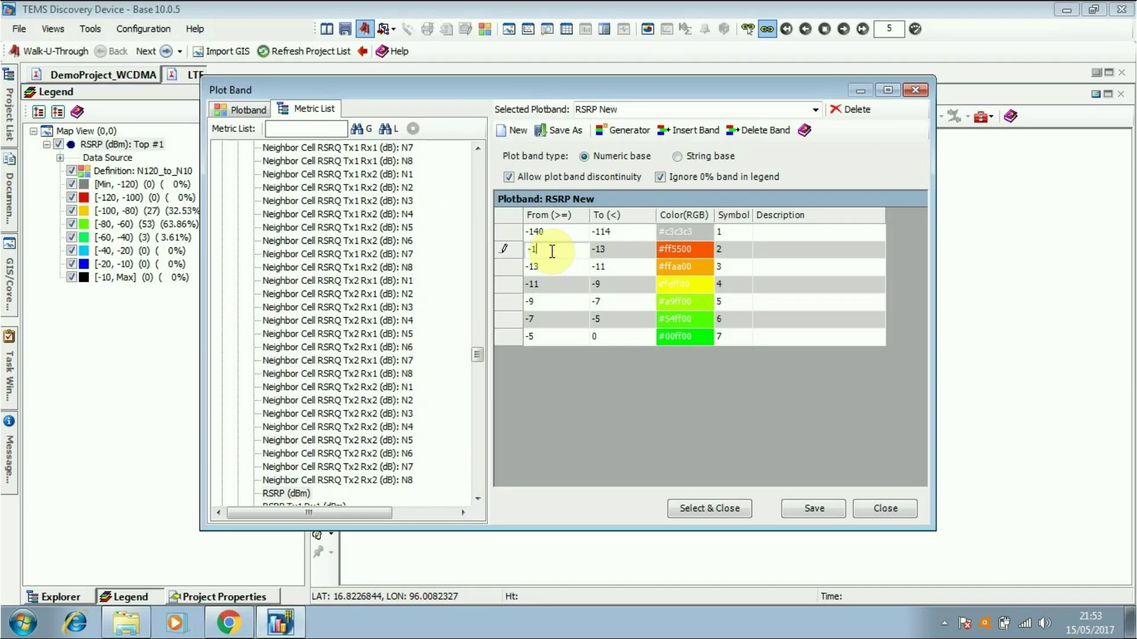
{"action": "type", "text": "-1"}
{"action": "double_click", "coordinate": [621, 248]}
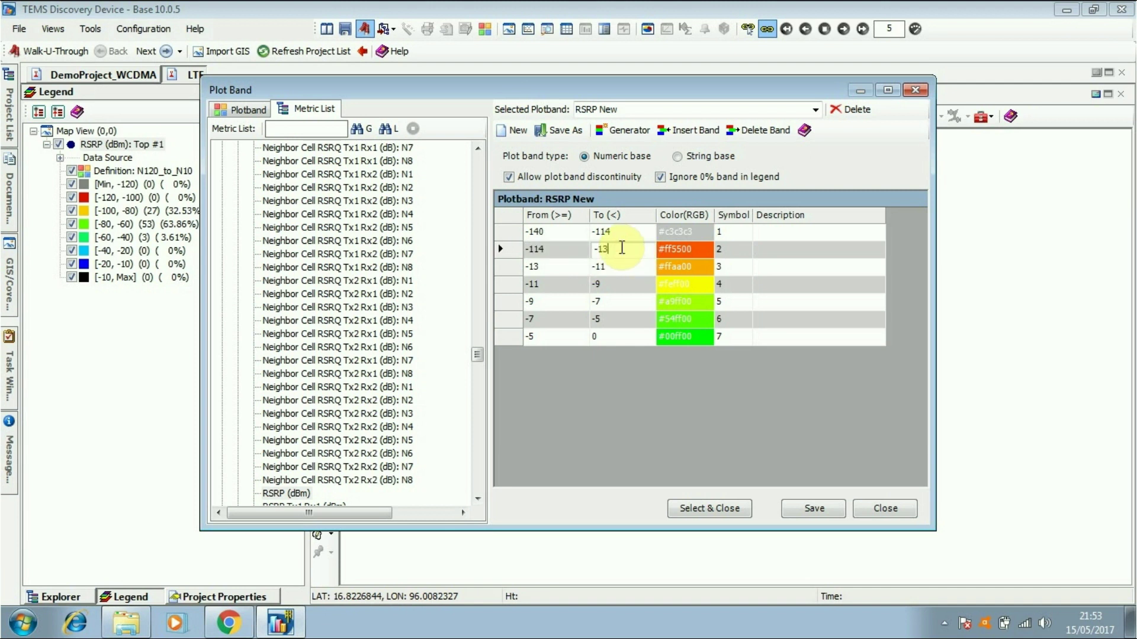
{"action": "type", "text": "-1"}
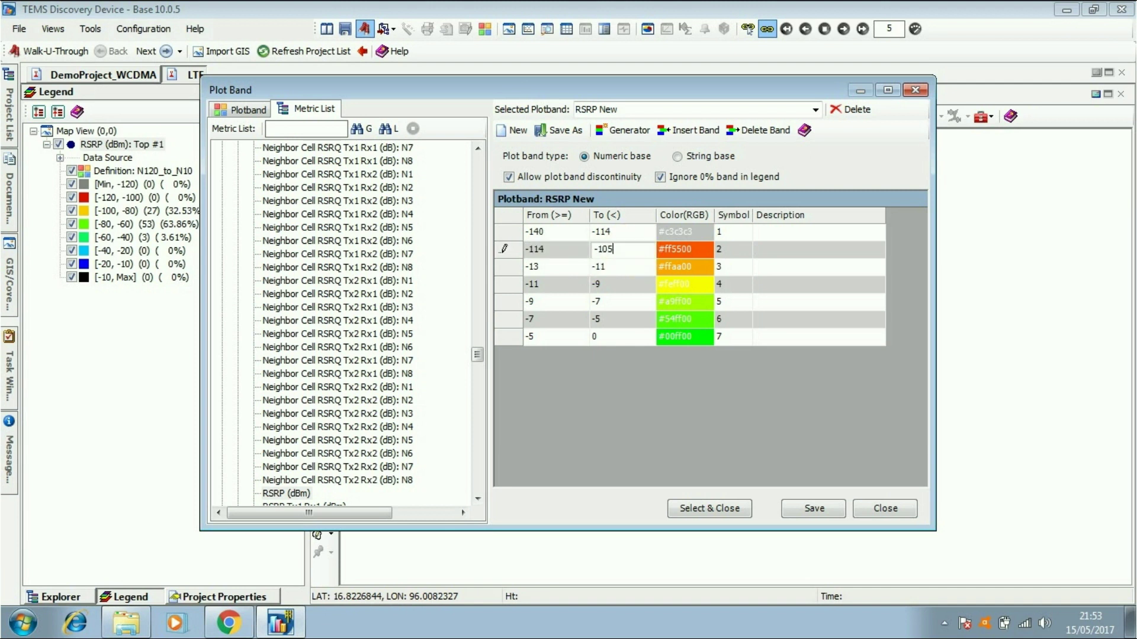
{"action": "left_click", "coordinate": [226, 623]}
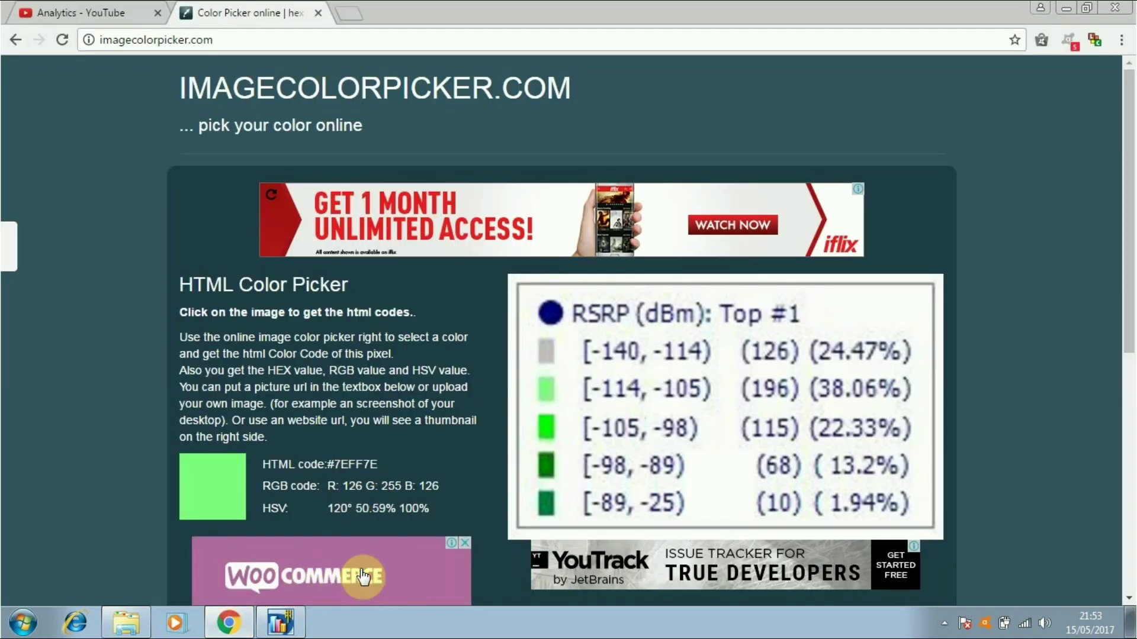
- Colour the -114 to -105 band light green with custom RGB 125, 255, 125 (#7dff7d)
{"action": "left_click", "coordinate": [280, 631]}
{"action": "left_click", "coordinate": [692, 247]}
{"action": "left_click", "coordinate": [691, 246]}
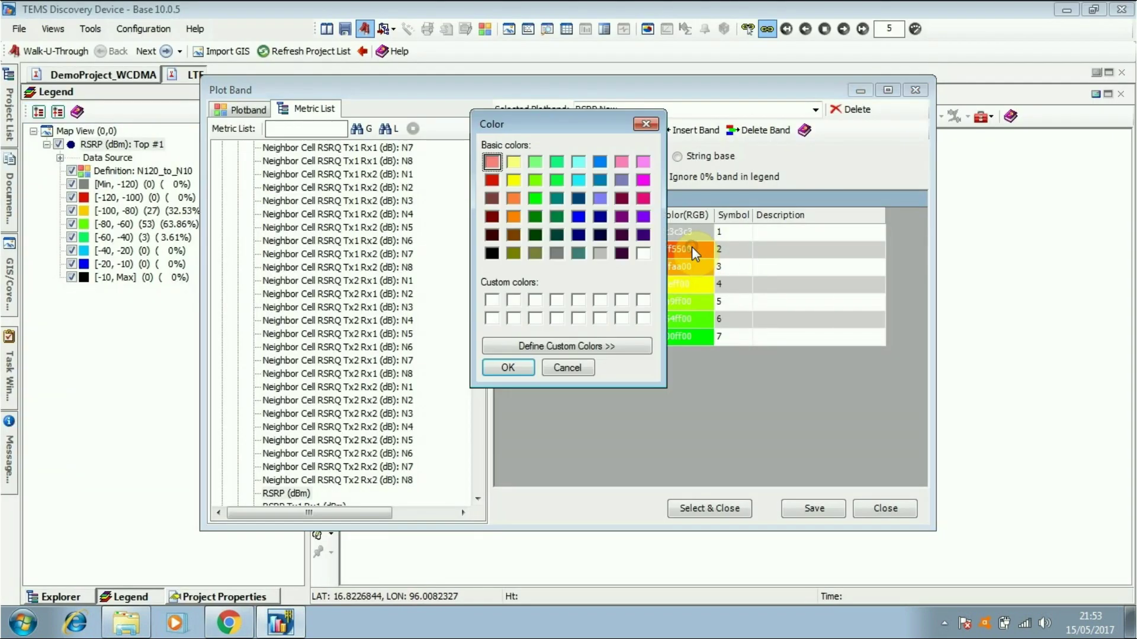
{"action": "left_click", "coordinate": [611, 346]}
{"action": "double_click", "coordinate": [830, 307]}
{"action": "type", "text": "125"}
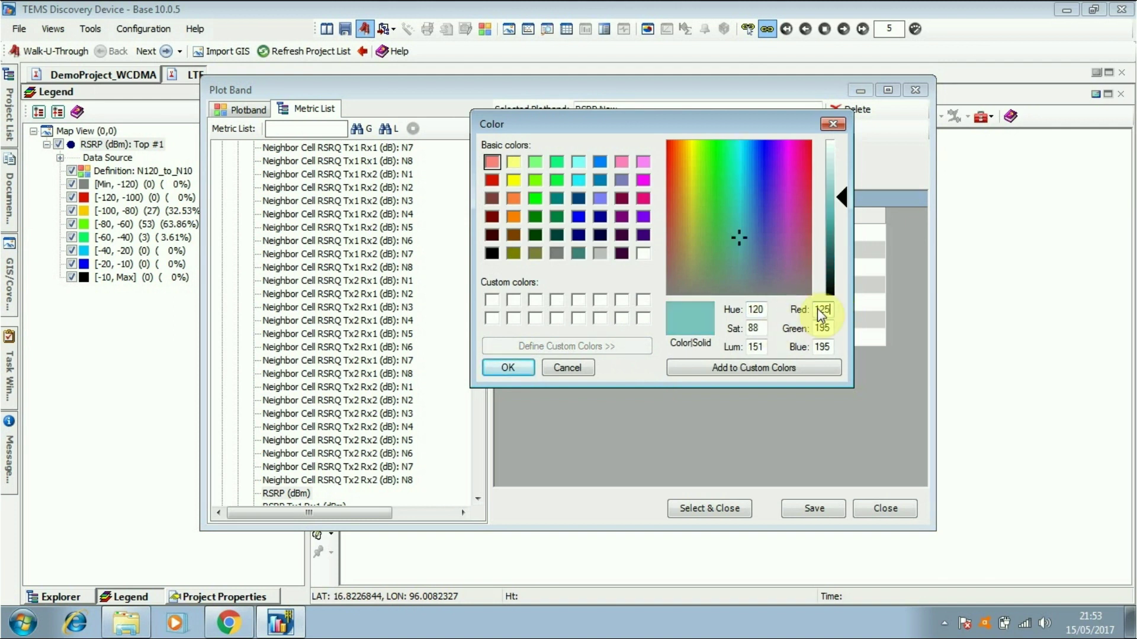
{"action": "double_click", "coordinate": [832, 328]}
{"action": "type", "text": "255"}
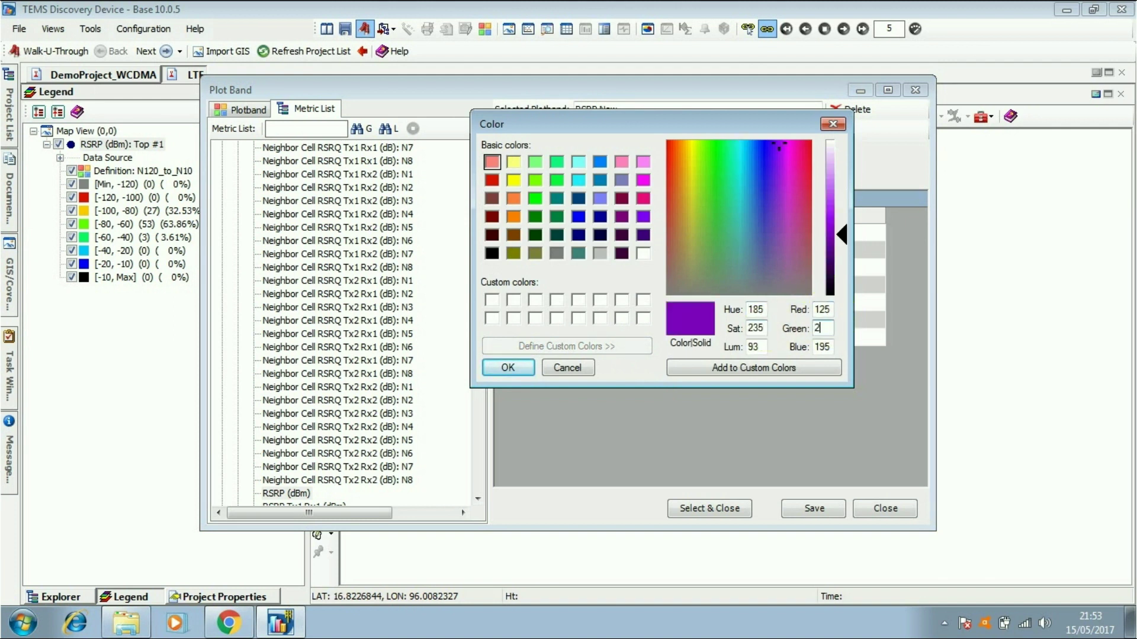
{"action": "double_click", "coordinate": [830, 346]}
{"action": "type", "text": "125"}
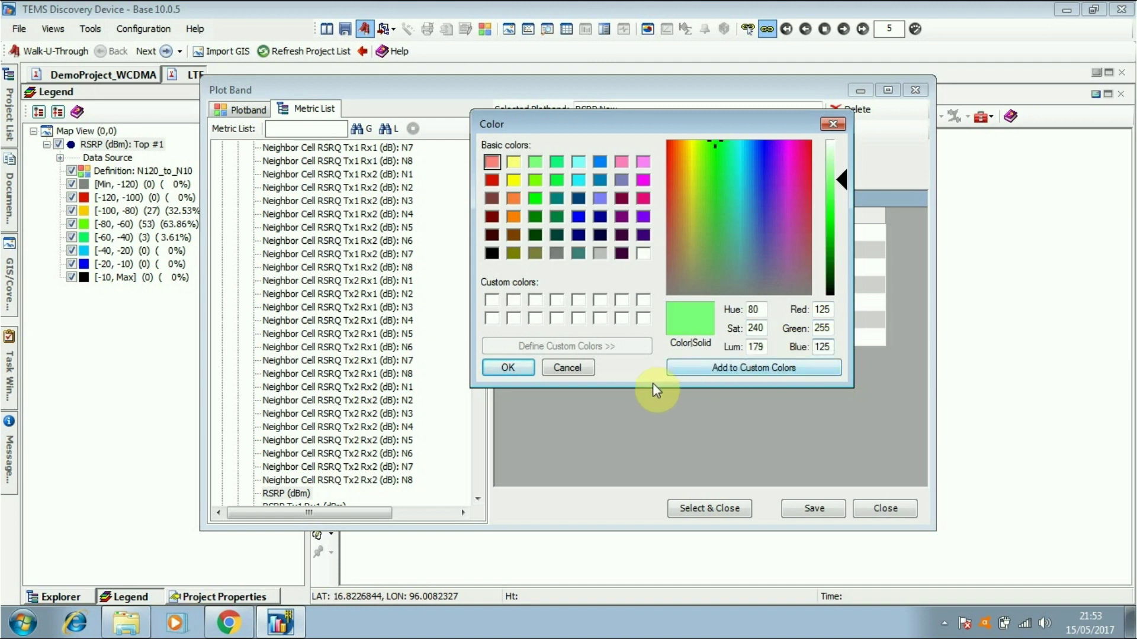
{"action": "left_click", "coordinate": [516, 368]}
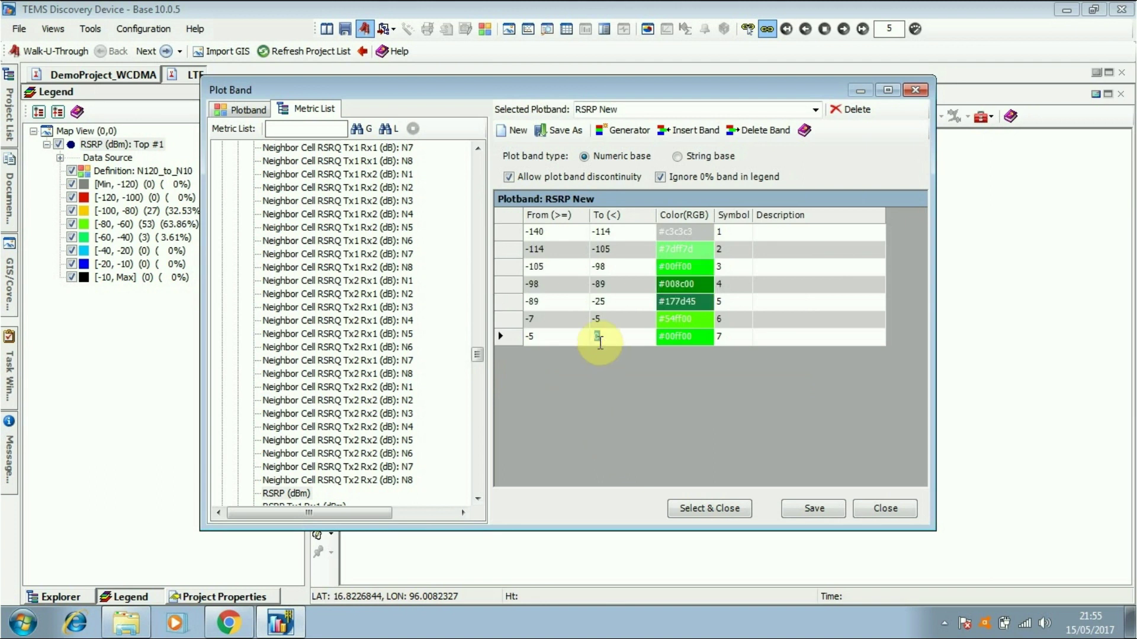
- Delete the leftover seventh and sixth bands, then save RSRP New and confirm the saved message
{"action": "left_click", "coordinate": [749, 130]}
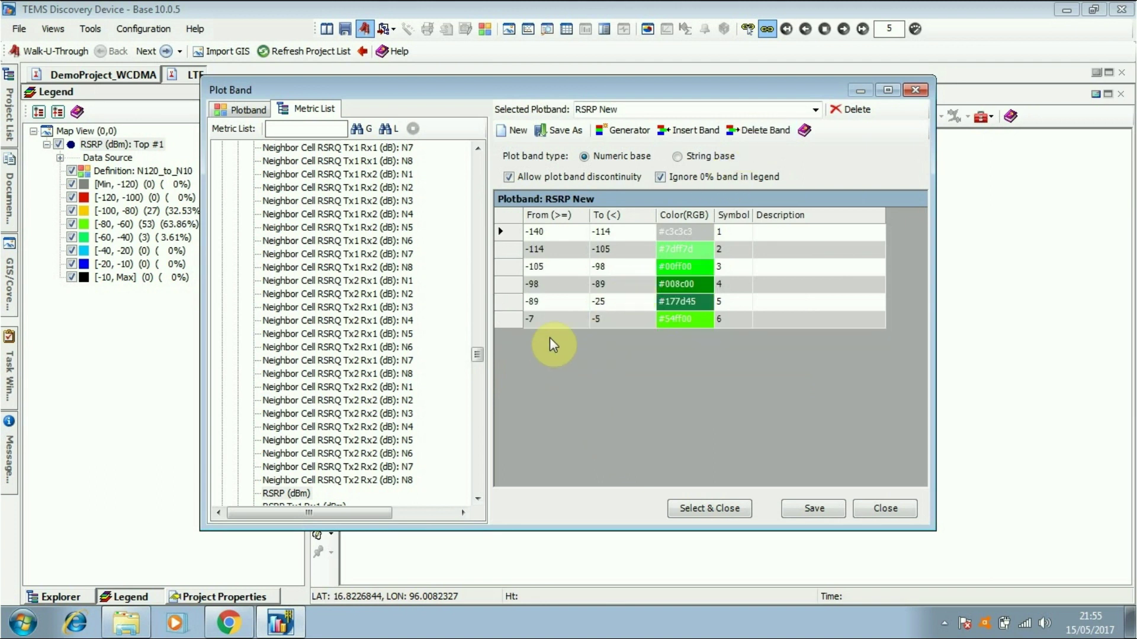
{"action": "left_click", "coordinate": [553, 319]}
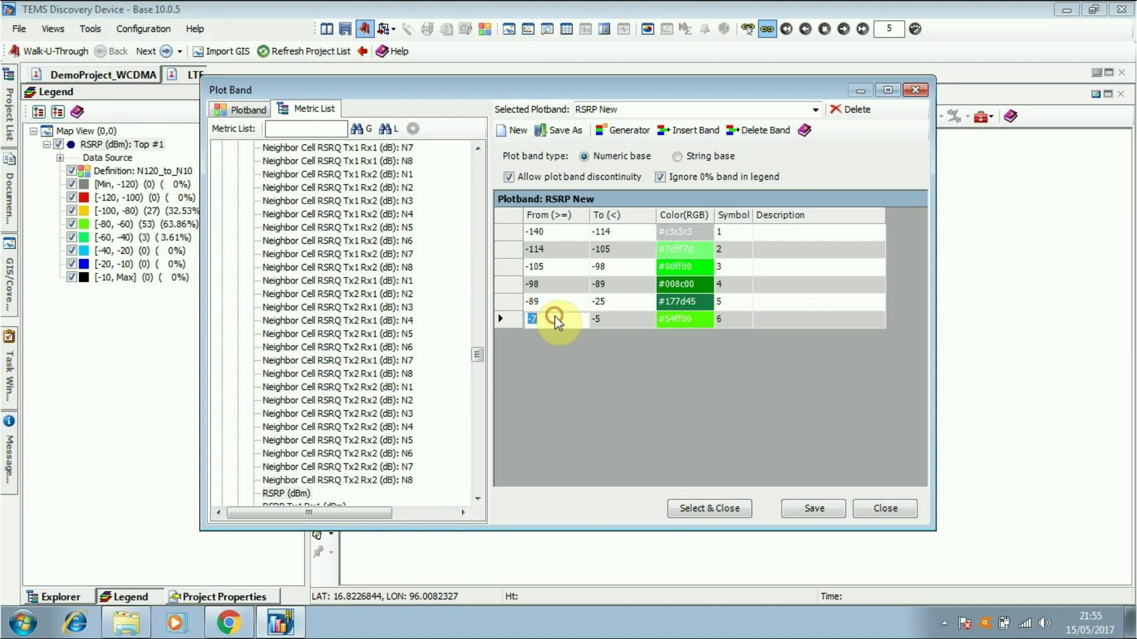
{"action": "left_click", "coordinate": [752, 130]}
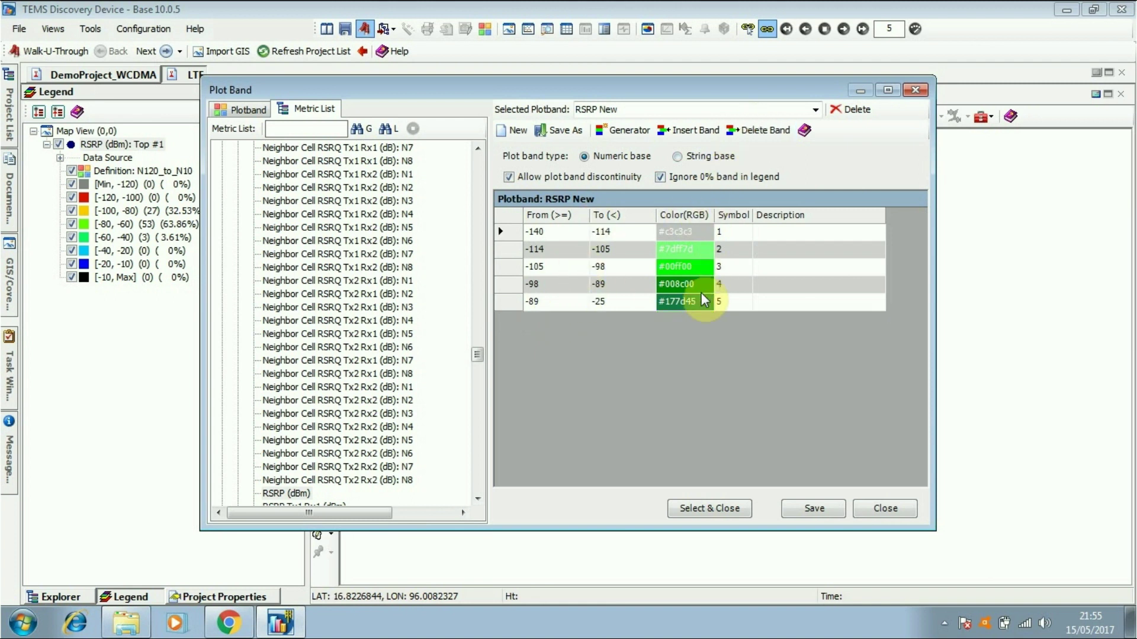
{"action": "left_click", "coordinate": [813, 510]}
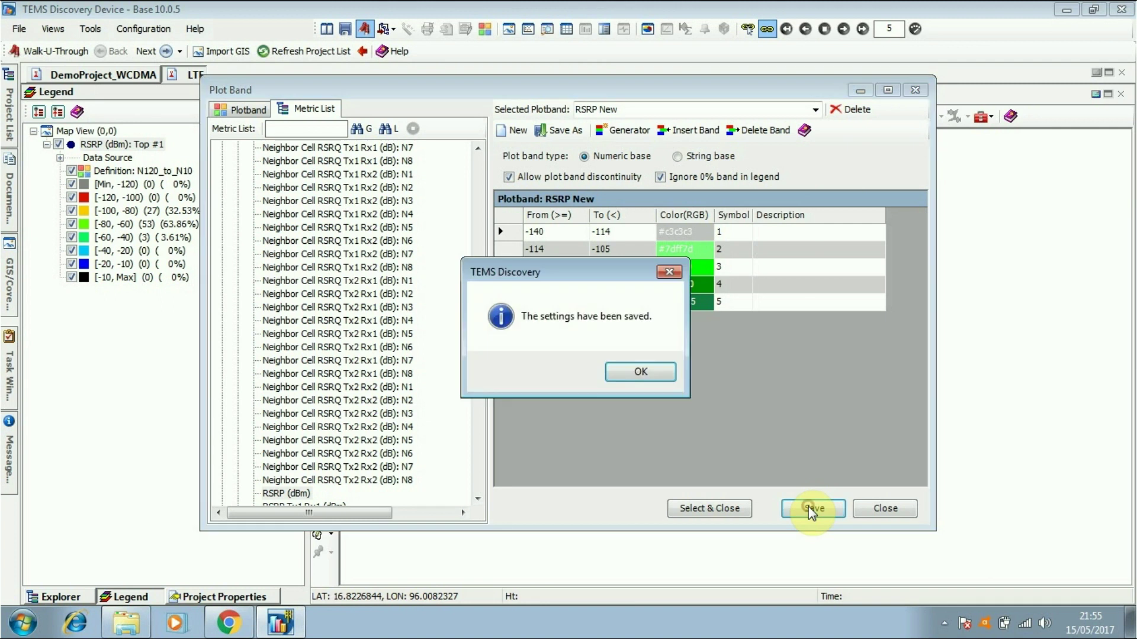
{"action": "left_click", "coordinate": [636, 373]}
- Close the plot band editor and the old map view, and show the dataset explorer
{"action": "left_click", "coordinate": [883, 508]}
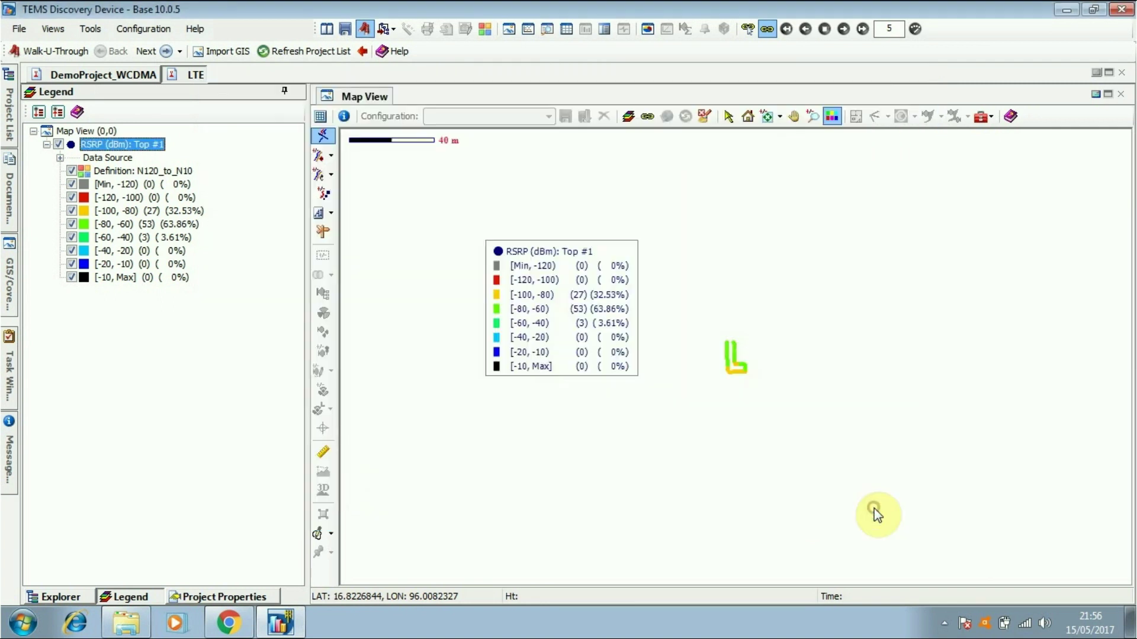
{"action": "left_click", "coordinate": [69, 592]}
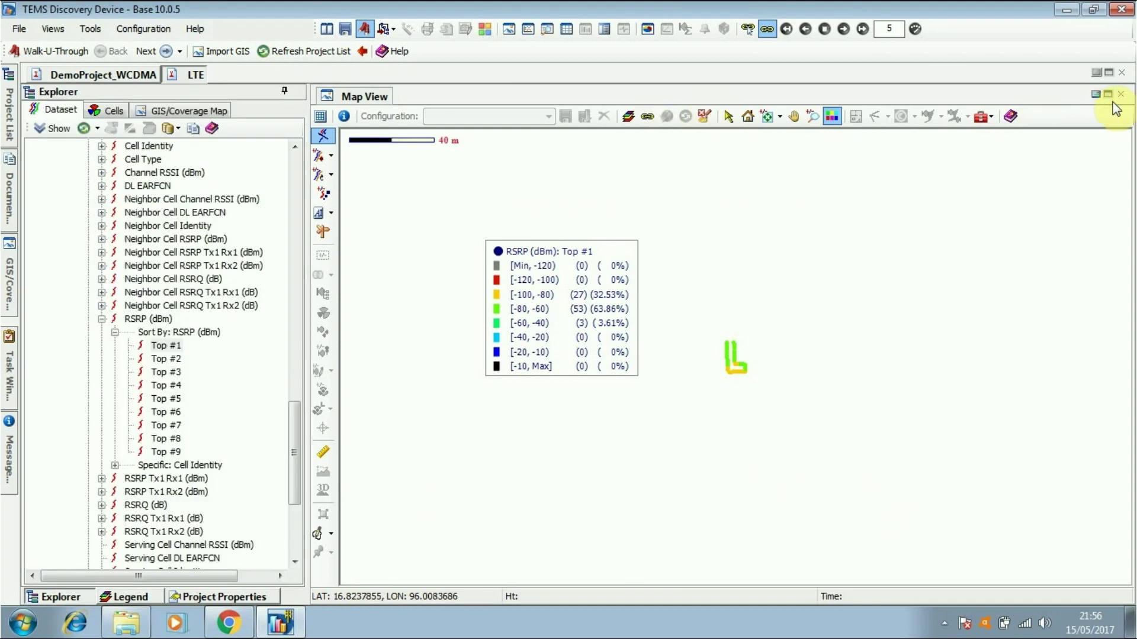
{"action": "left_click", "coordinate": [1121, 93]}
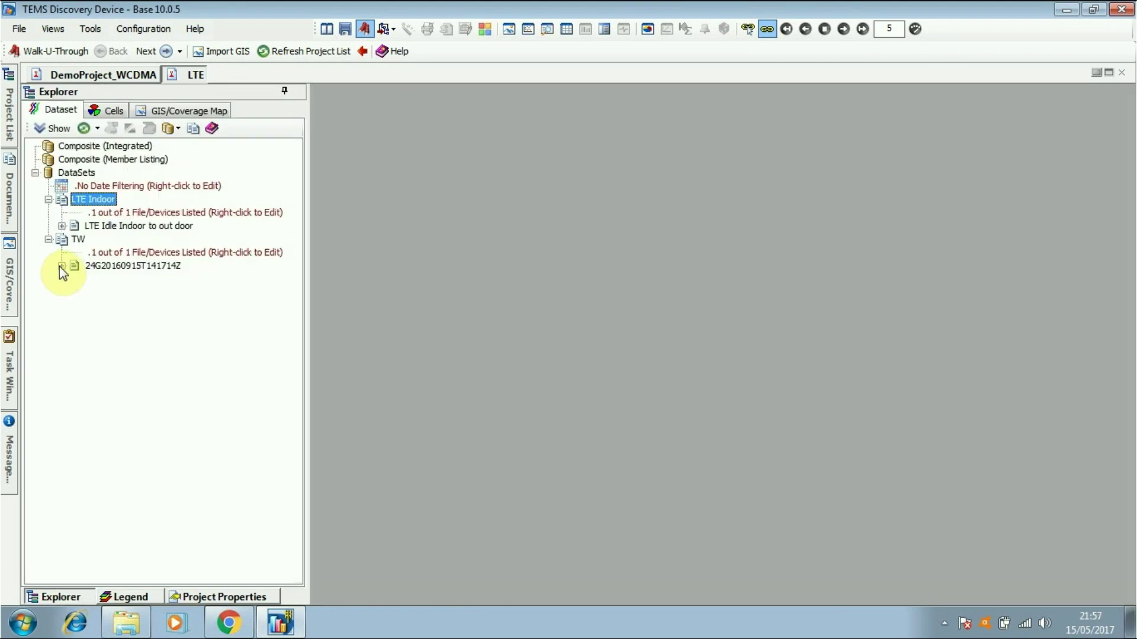
- Send MS1's LTE Serving RSRP Top #1 to a new map view and show its legend
{"action": "left_click", "coordinate": [59, 266]}
{"action": "left_click", "coordinate": [74, 279]}
{"action": "left_click_drag", "start_coordinate": [293, 345], "coordinate": [299, 509]}
{"action": "left_click", "coordinate": [89, 505]}
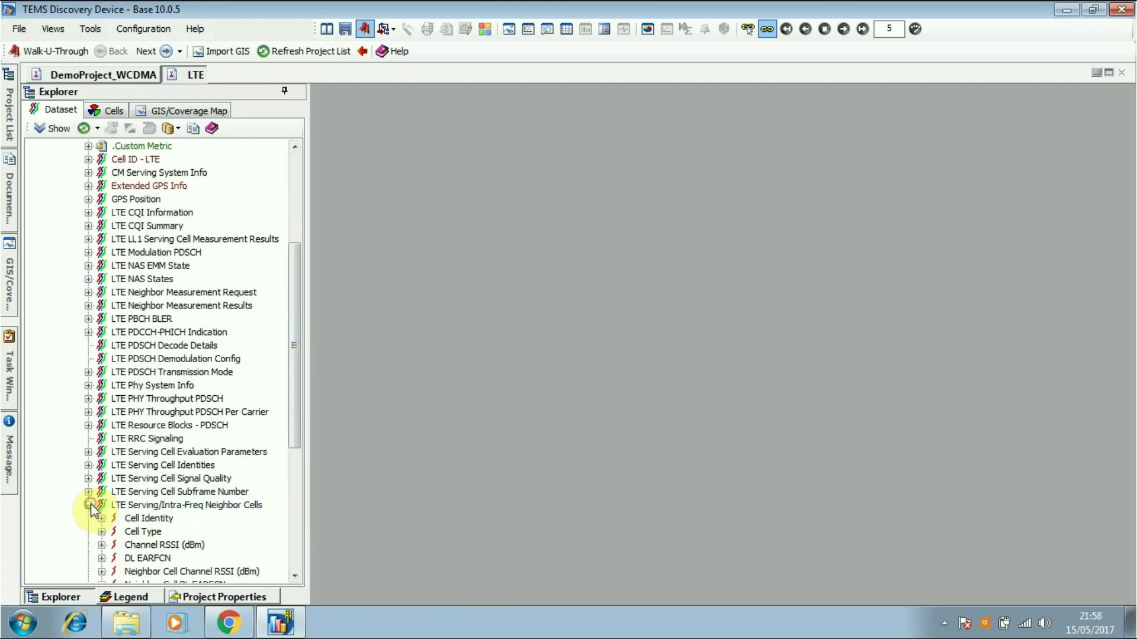
{"action": "left_click_drag", "start_coordinate": [297, 388], "coordinate": [305, 511]}
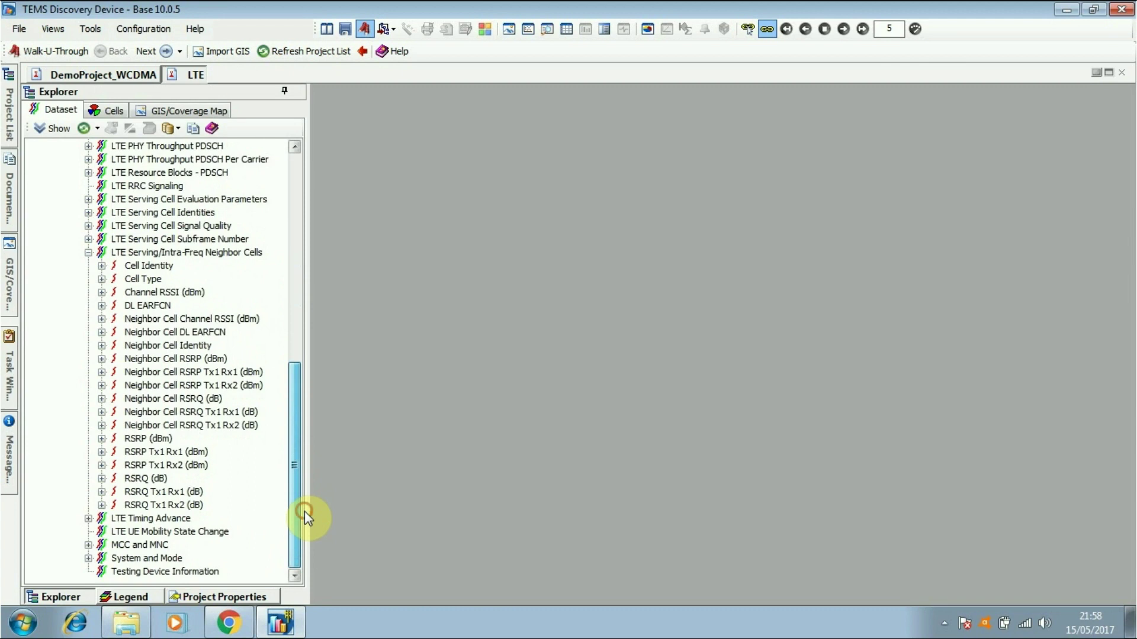
{"action": "left_click", "coordinate": [102, 438]}
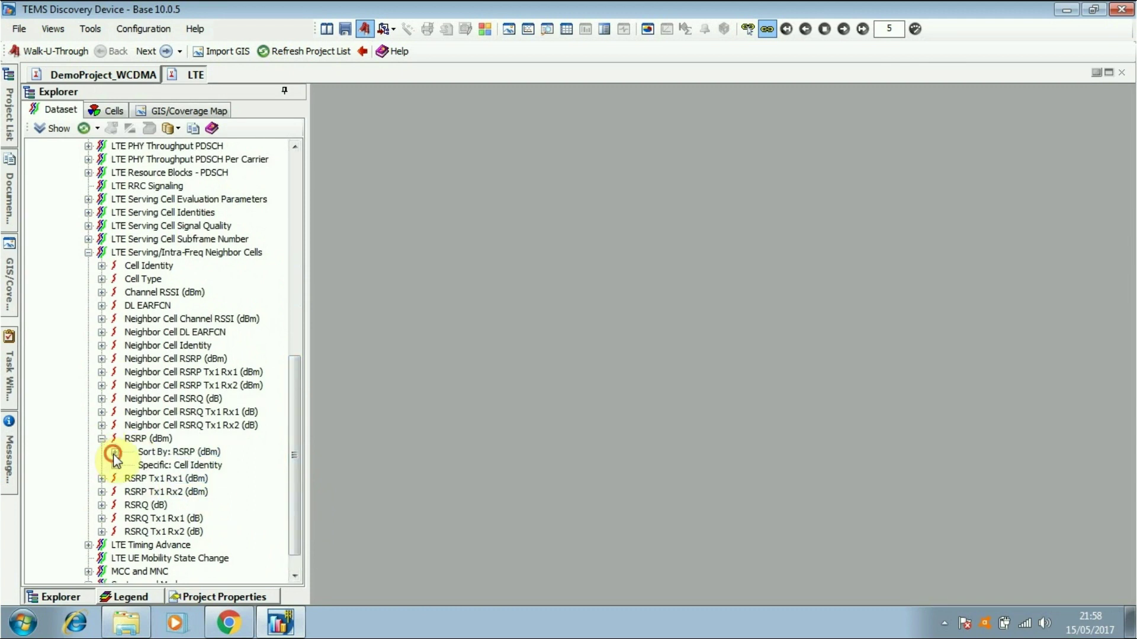
{"action": "left_click", "coordinate": [115, 452]}
{"action": "right_click", "coordinate": [159, 469]}
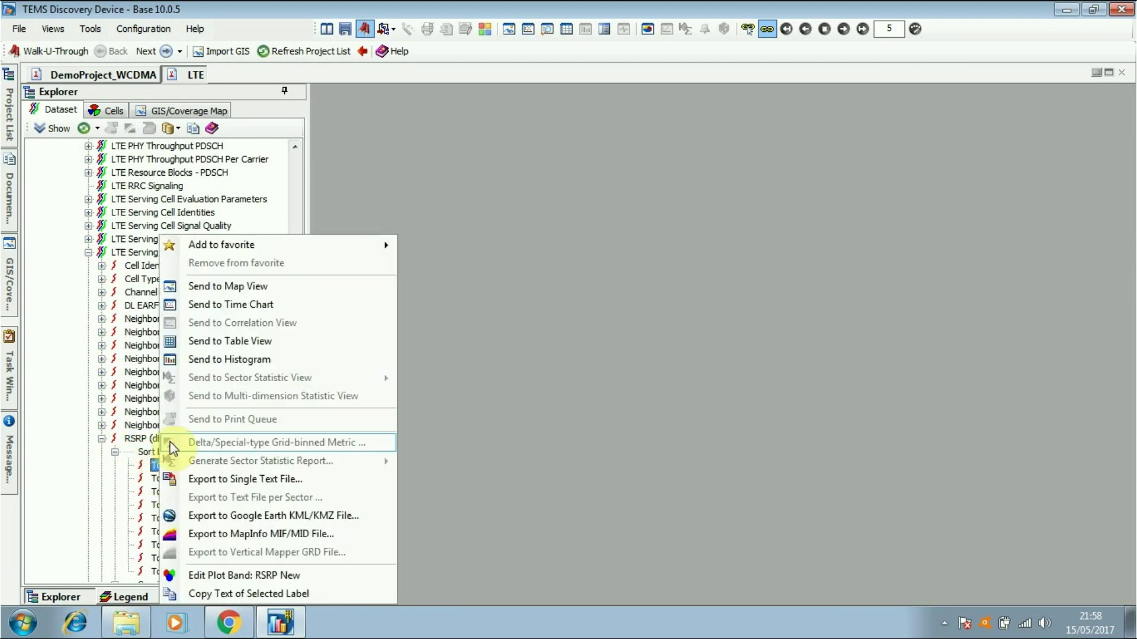
{"action": "left_click", "coordinate": [230, 287]}
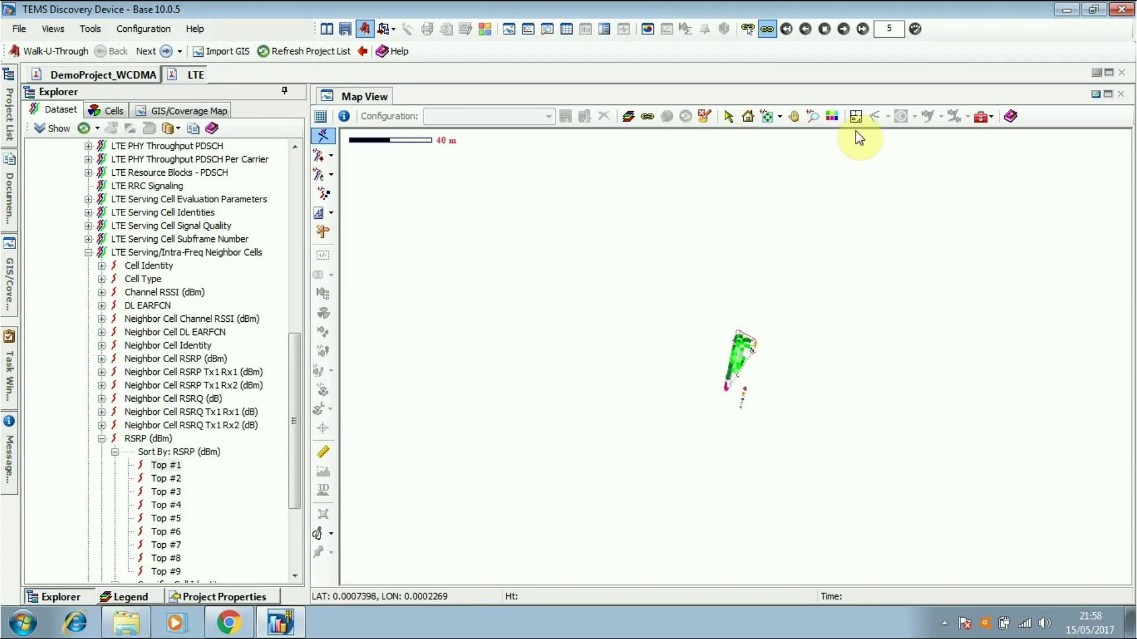
{"action": "left_click", "coordinate": [832, 116]}
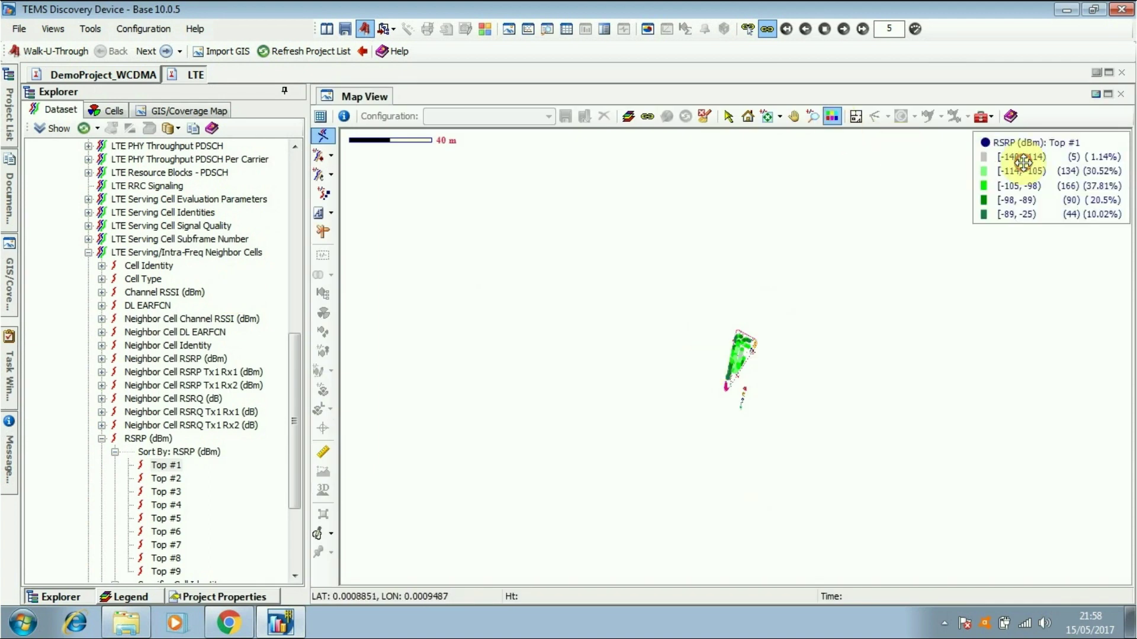